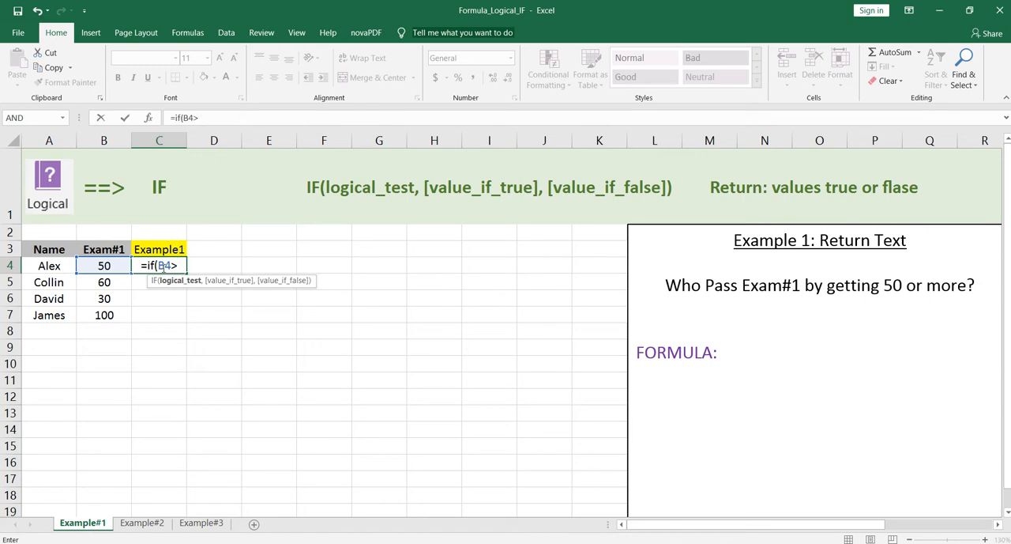
Complete C4's formula as =IF(B4>=50,"Pass","Fail") and fill it down through C7
{"action": "type", "text": "=50"}
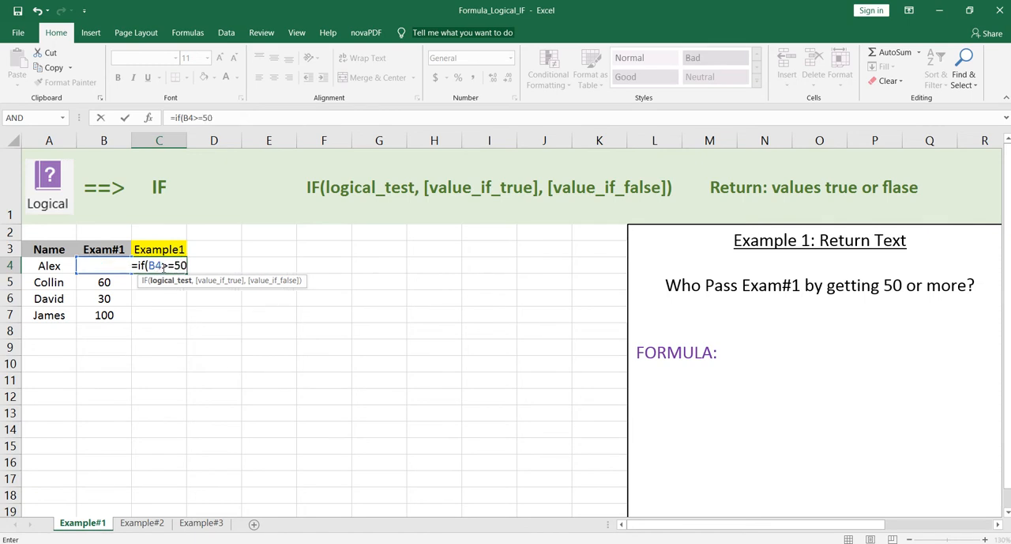
{"action": "type", "text": ","}
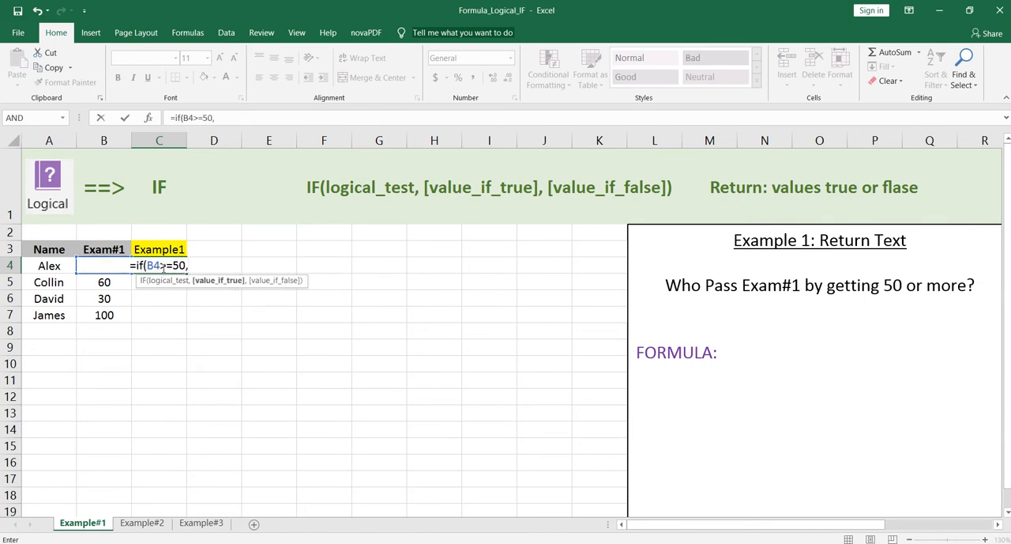
{"action": "type", "text": "\"Pass"}
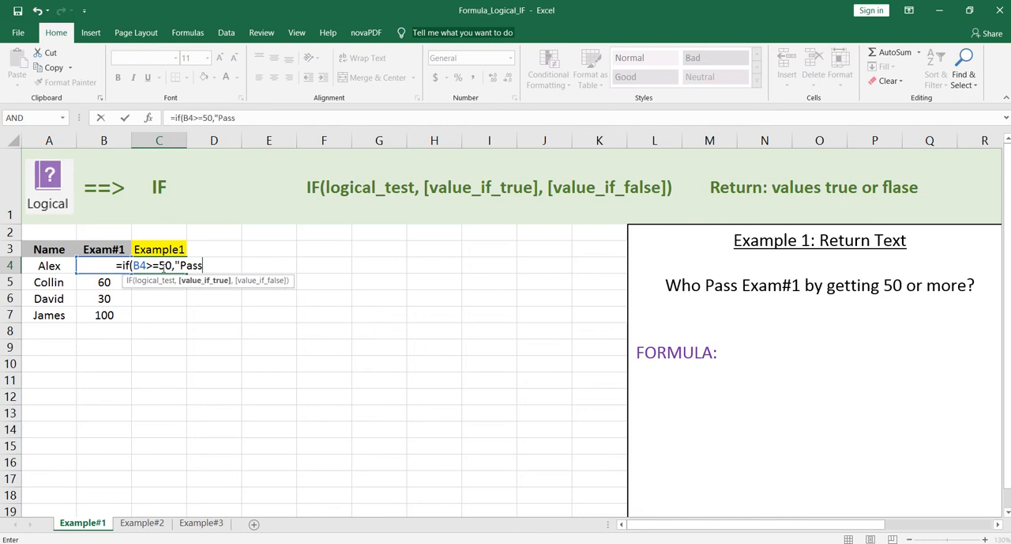
{"action": "type", "text": "\""}
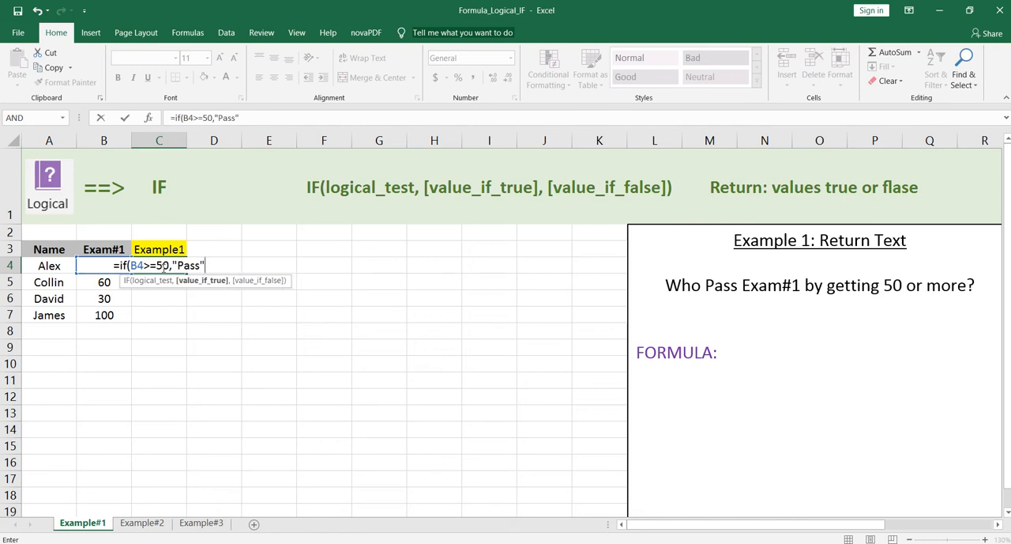
{"action": "type", "text": ",\""}
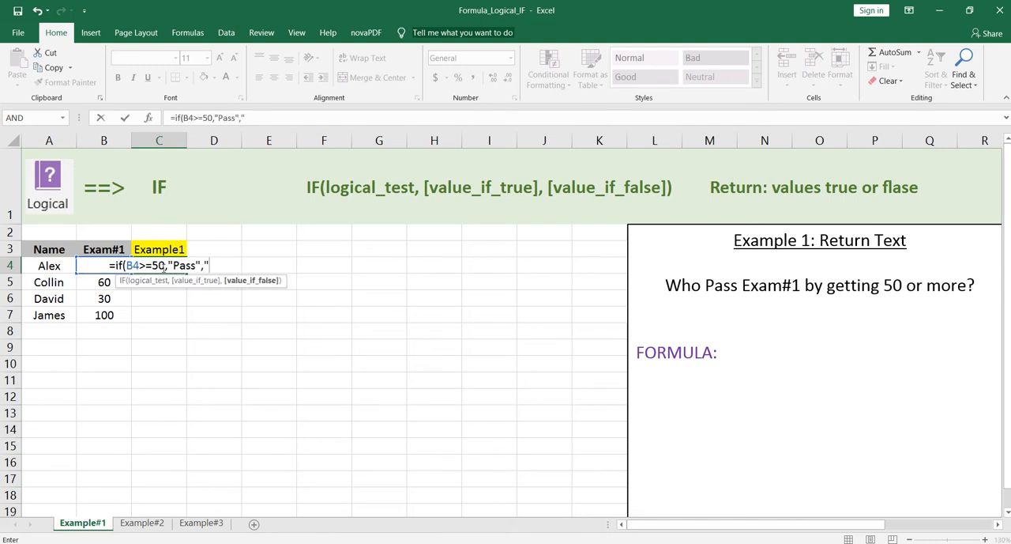
{"action": "type", "text": "Fail\""}
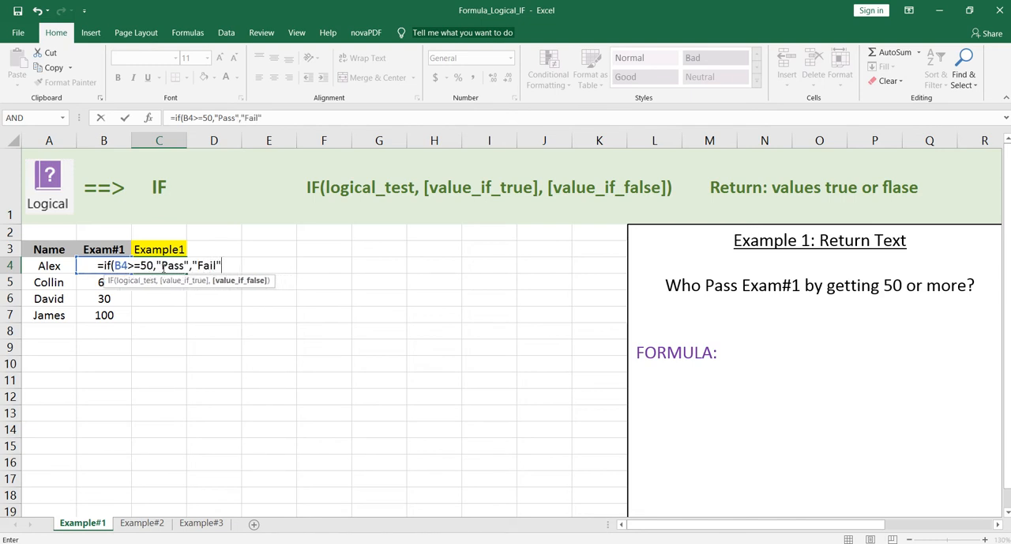
{"action": "type", "text": ")"}
{"action": "key", "text": "Return"}
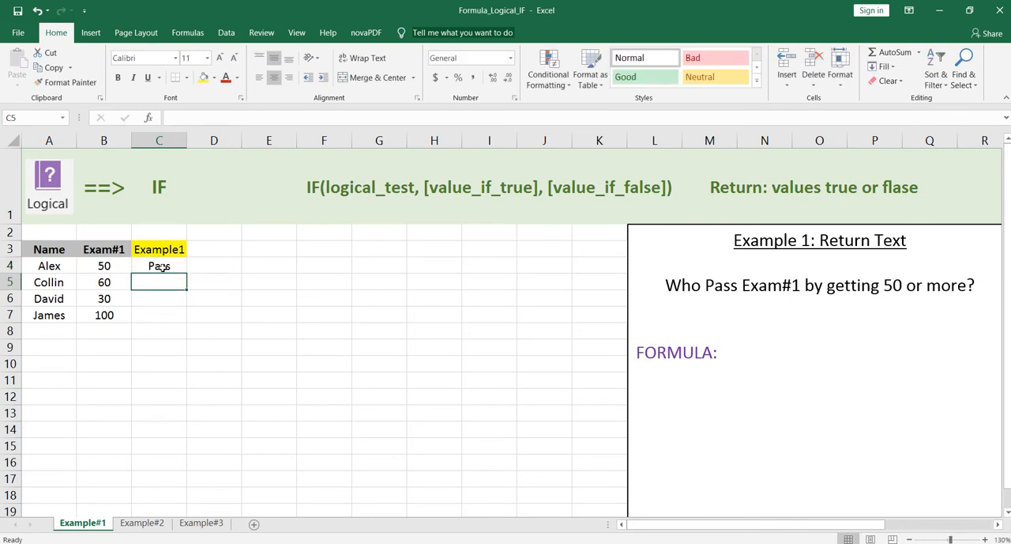
{"action": "left_click", "coordinate": [178, 267]}
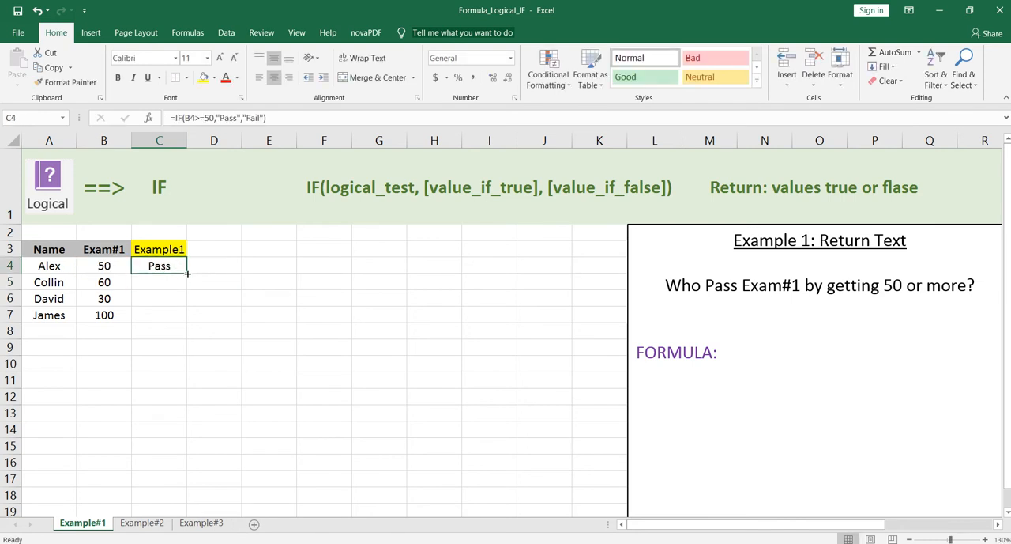
{"action": "left_click_drag", "start_coordinate": [186, 274], "coordinate": [192, 323]}
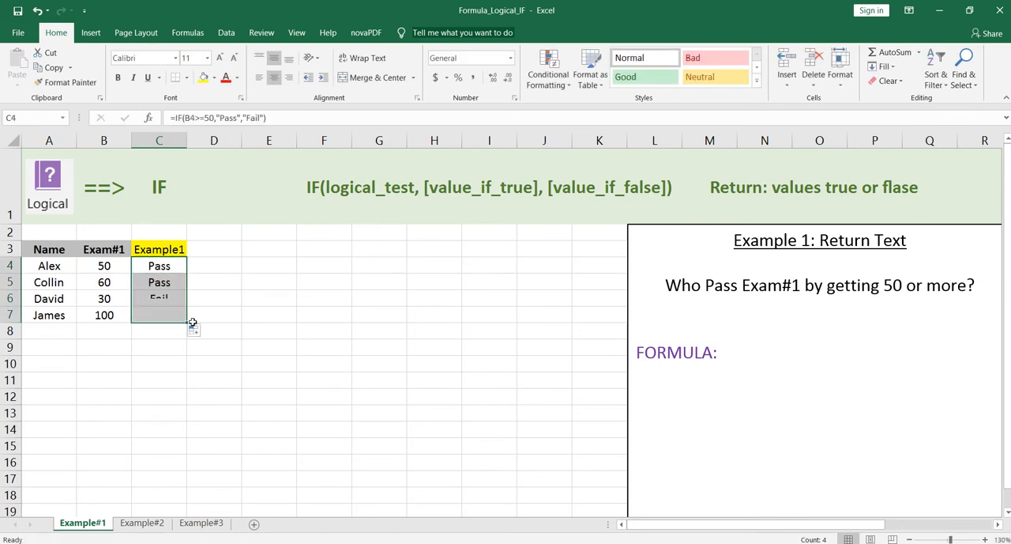
Copy the formula text from C4 and paste it after "FORMULA:" in the Example 1 text box
{"action": "left_click", "coordinate": [154, 270]}
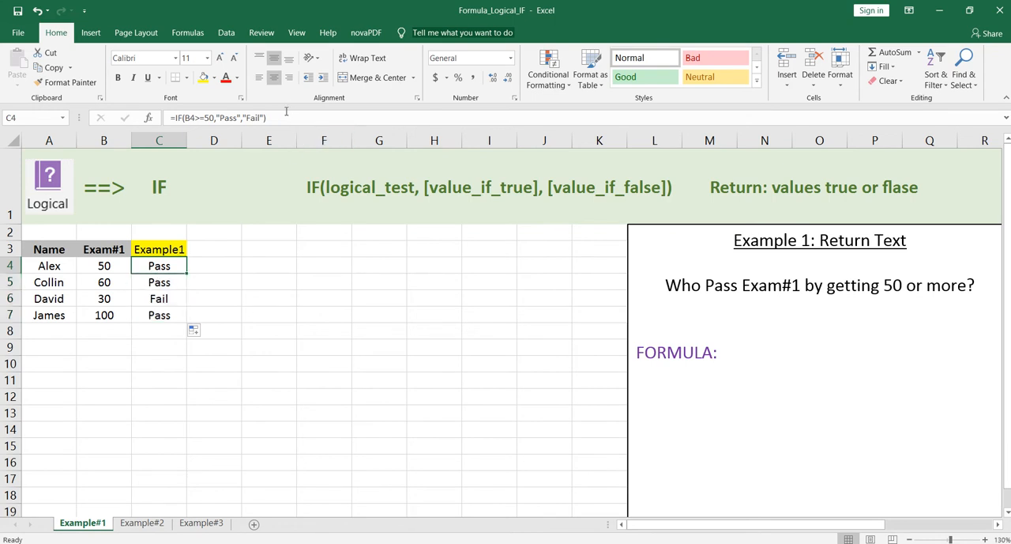
{"action": "key", "text": "F2"}
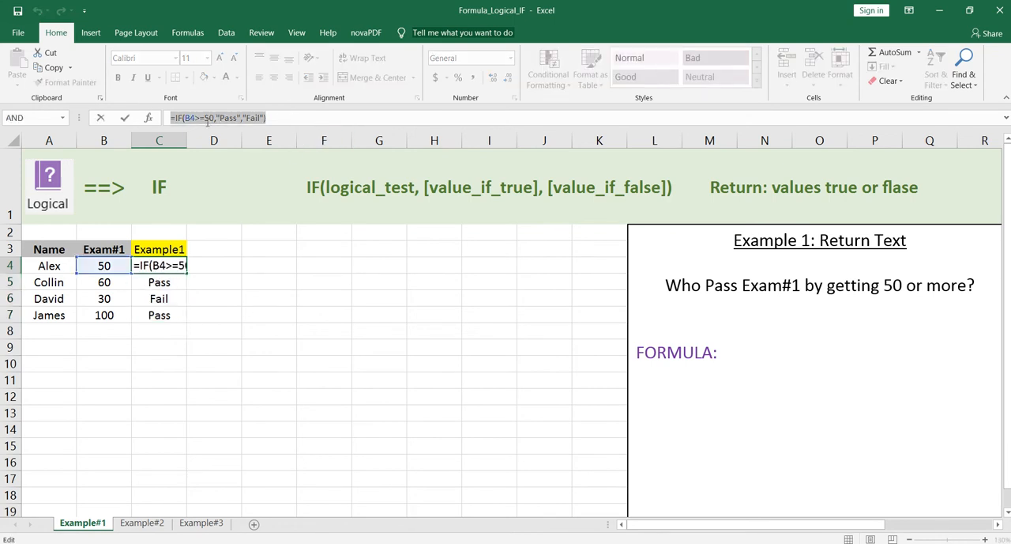
{"action": "right_click", "coordinate": [208, 122]}
{"action": "left_click", "coordinate": [268, 140]}
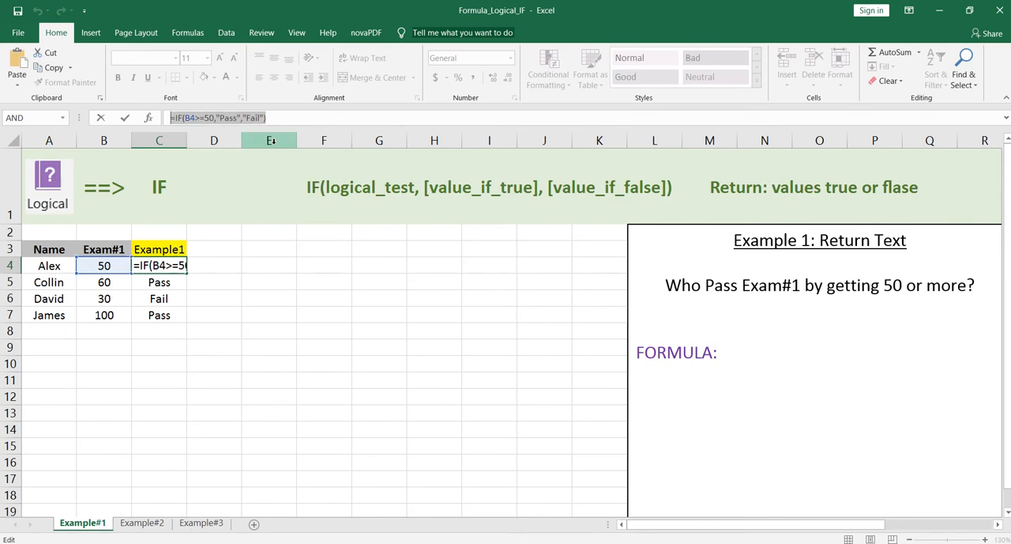
{"action": "left_click", "coordinate": [743, 351]}
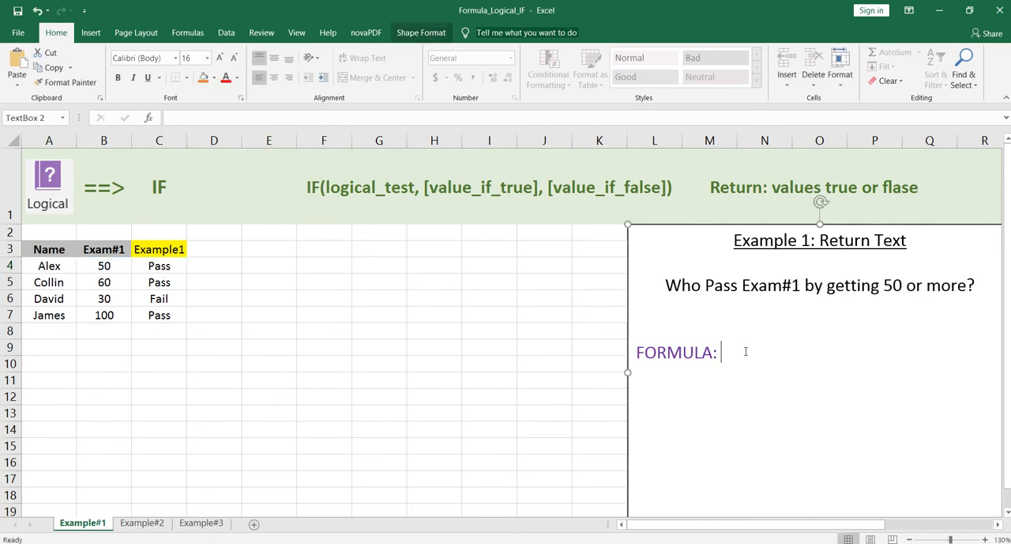
{"action": "key", "text": "ctrl+v"}
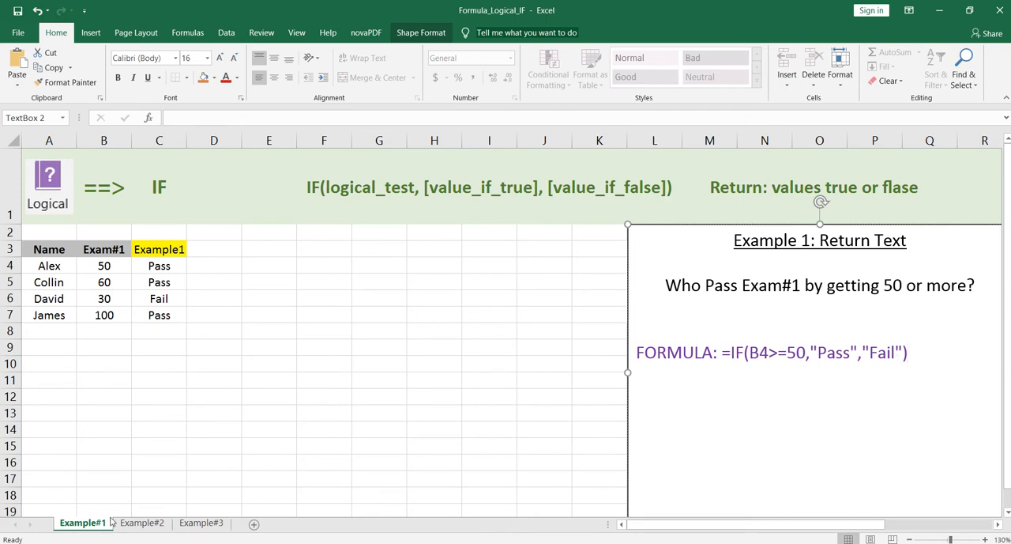
On the Example#2 sheet, begin an IF formula in D4 with the logical test B4+C4>=100
{"action": "left_click", "coordinate": [141, 523]}
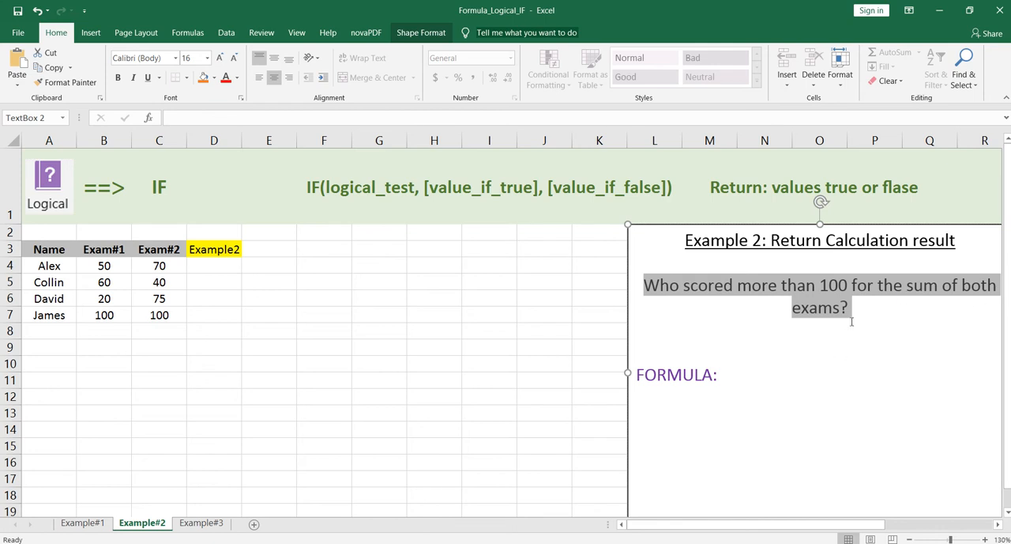
{"action": "left_click", "coordinate": [219, 264]}
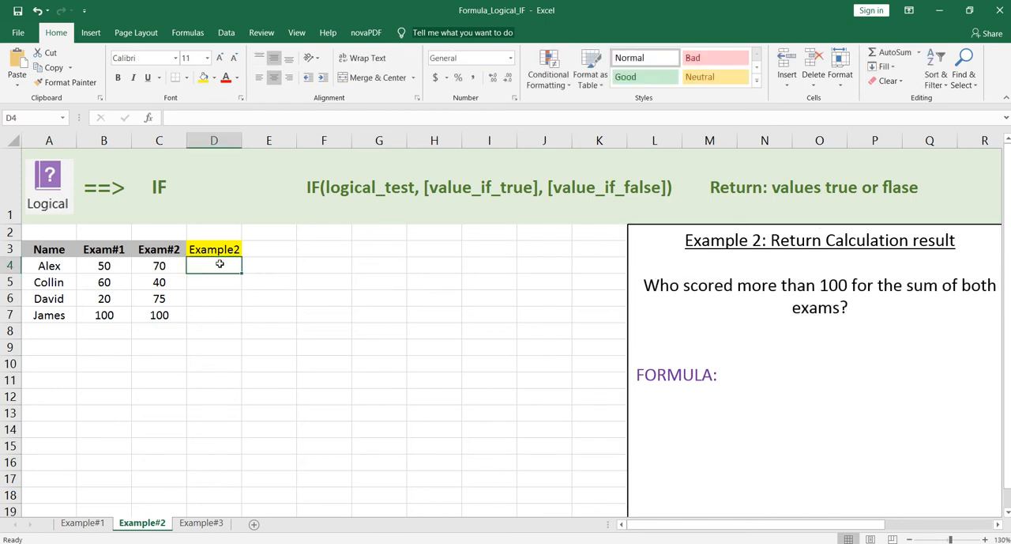
{"action": "type", "text": "=if("}
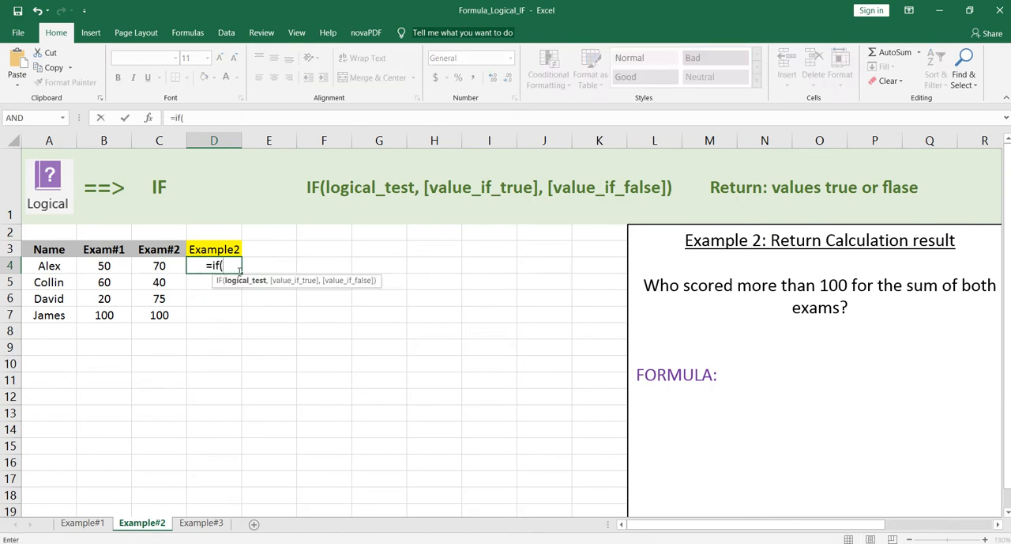
{"action": "type", "text": "B4"}
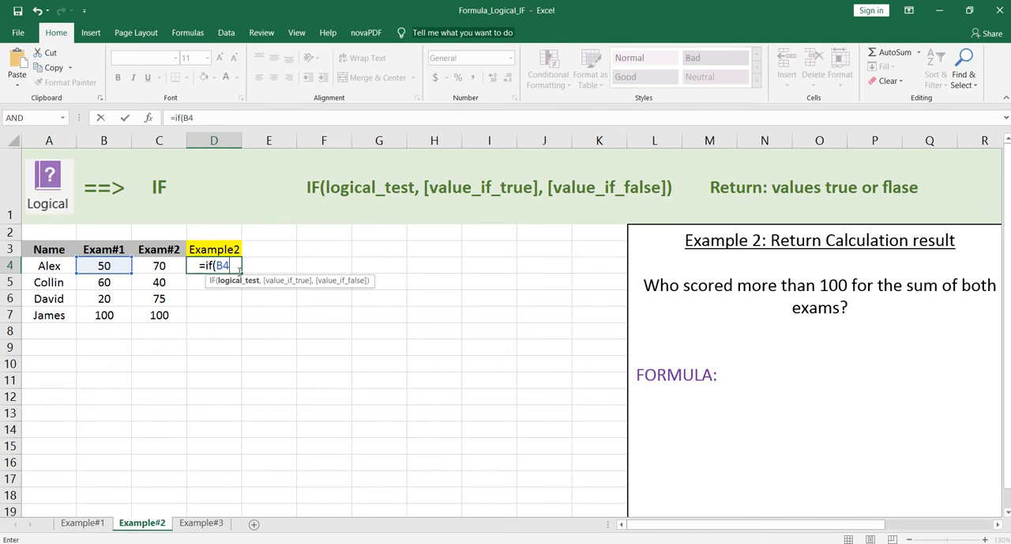
{"action": "type", "text": "+C4"}
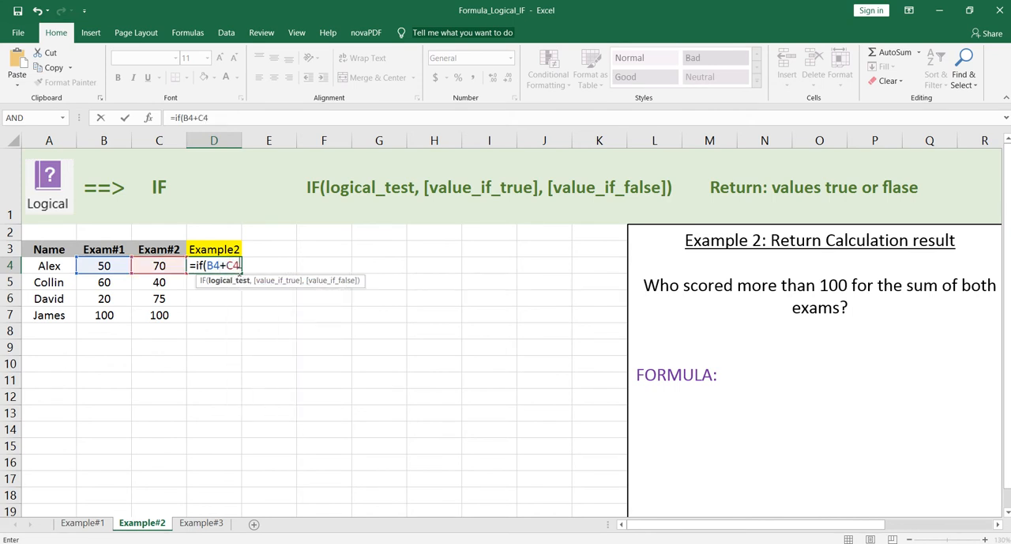
{"action": "type", "text": ">"}
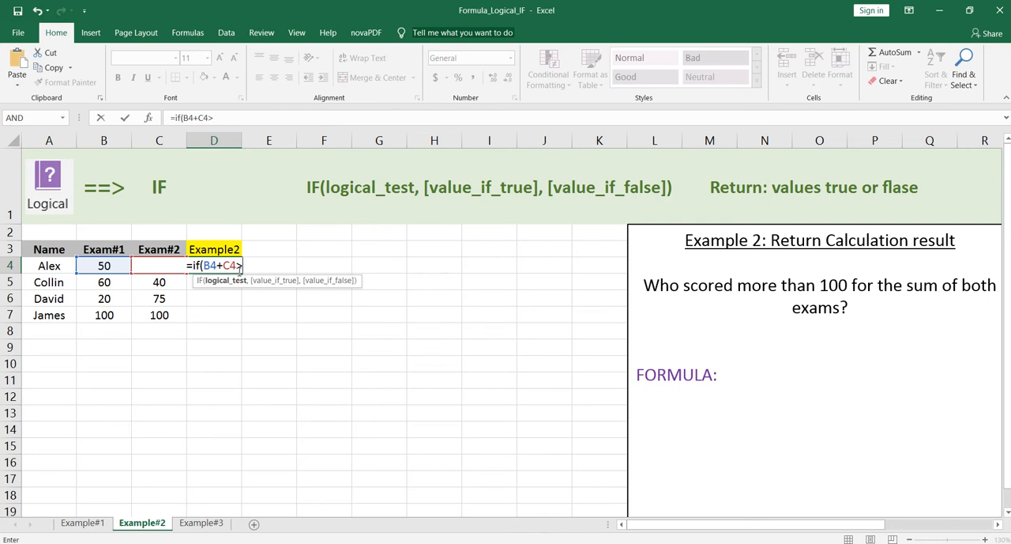
{"action": "type", "text": "=100"}
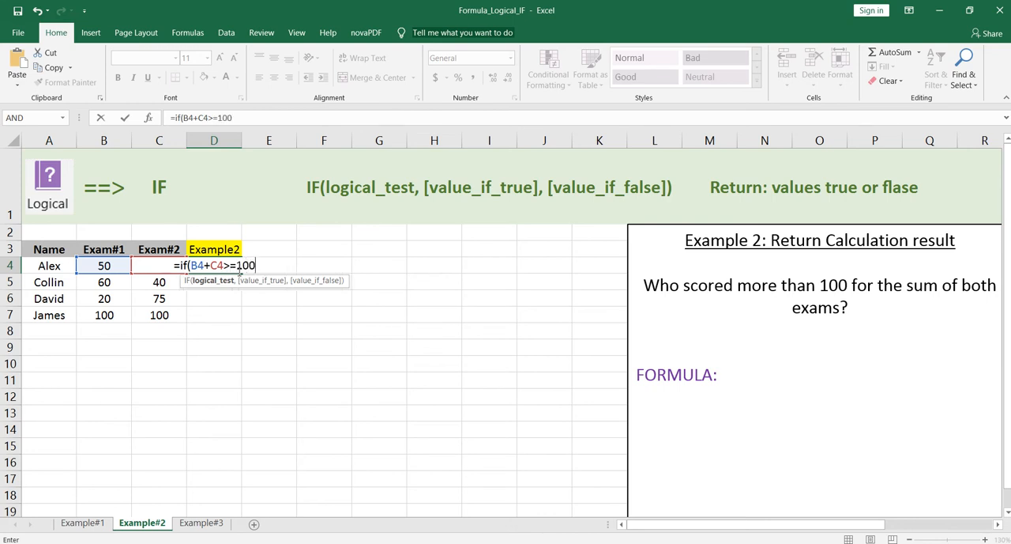
{"action": "type", "text": ","}
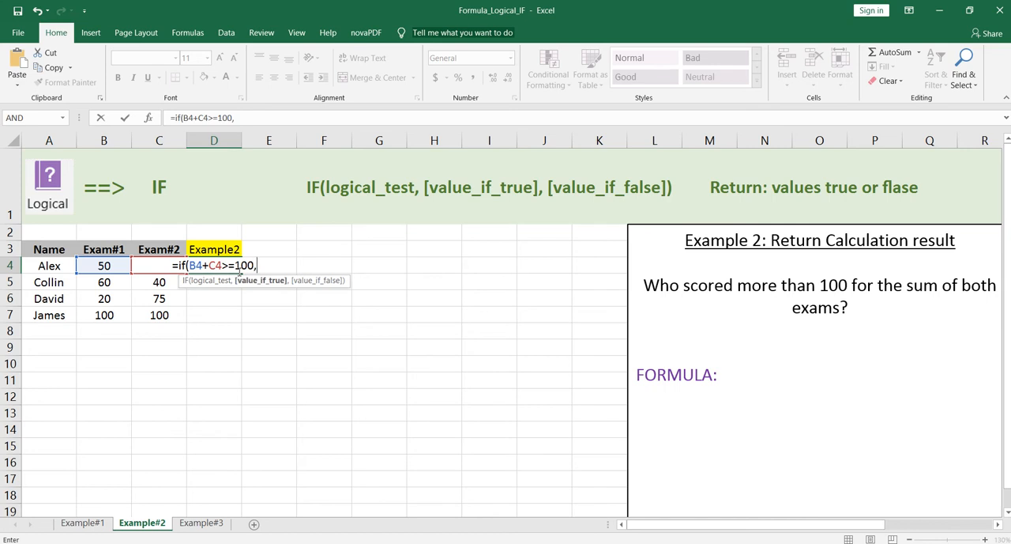
{"action": "type", "text": "B4"}
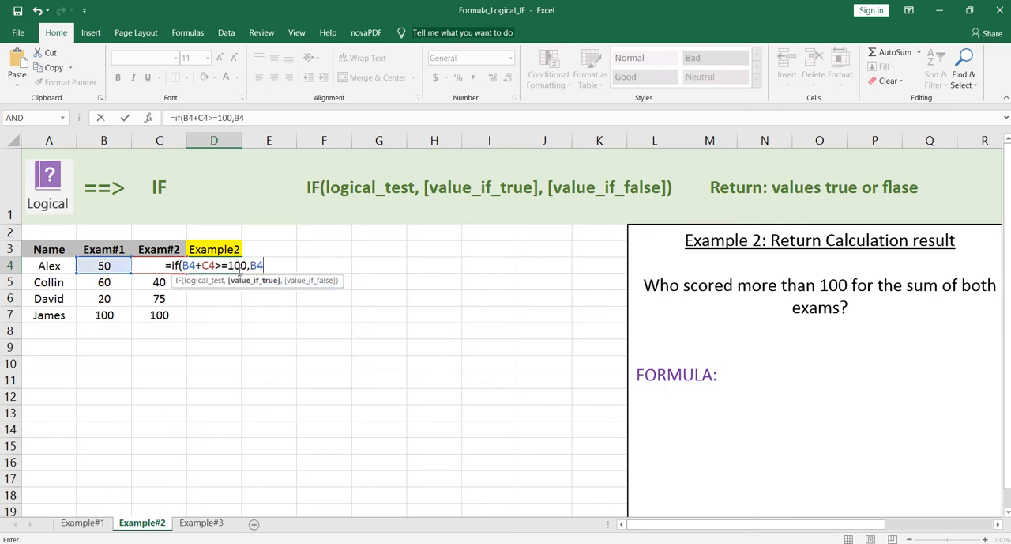
{"action": "type", "text": "+"}
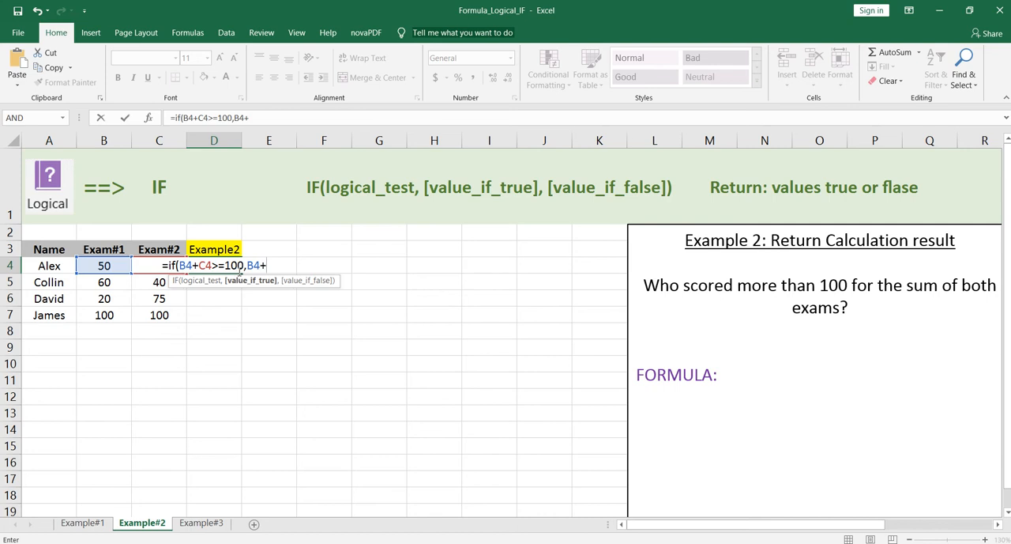
{"action": "type", "text": "C4"}
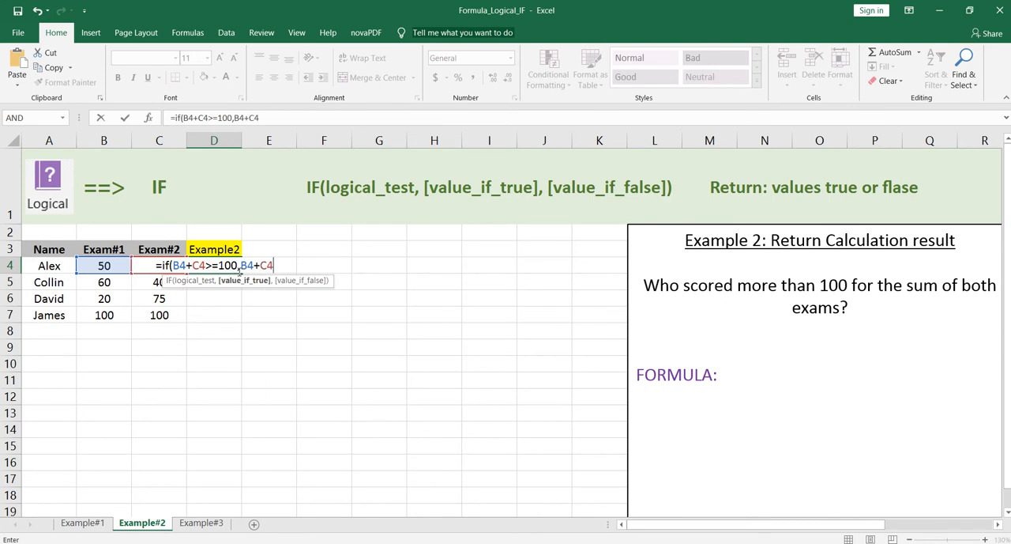
{"action": "type", "text": ","}
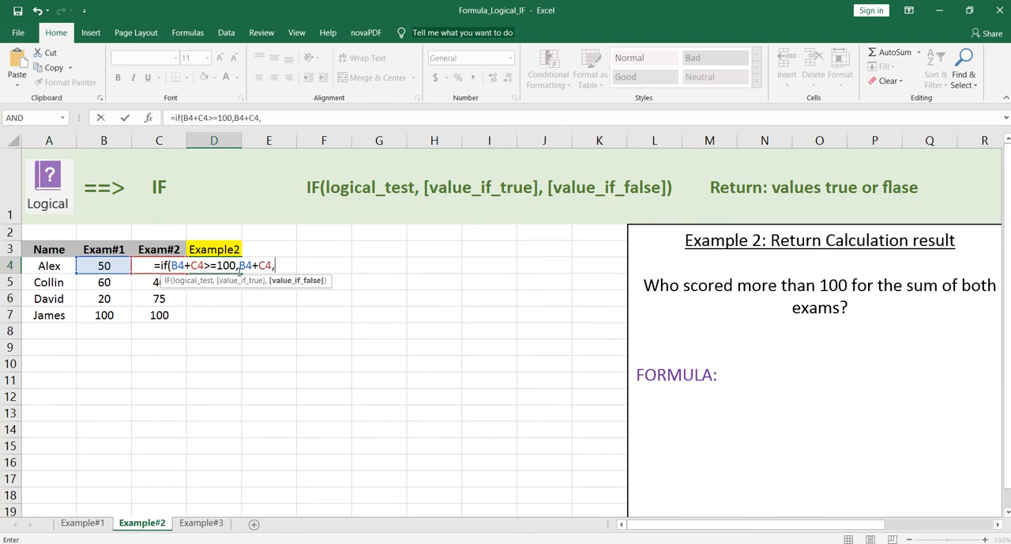
{"action": "type", "text": "\"FAI"}
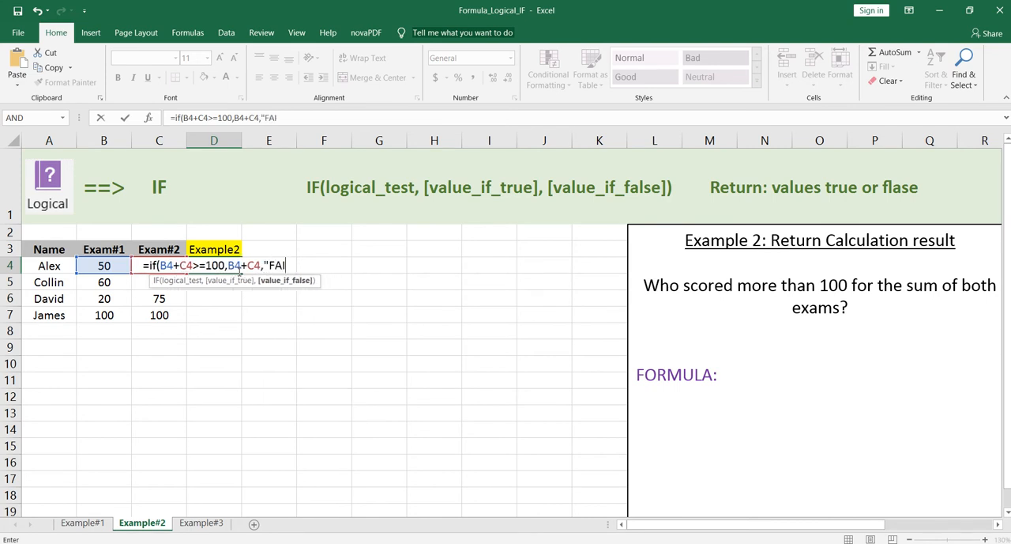
{"action": "type", "text": "L\")"}
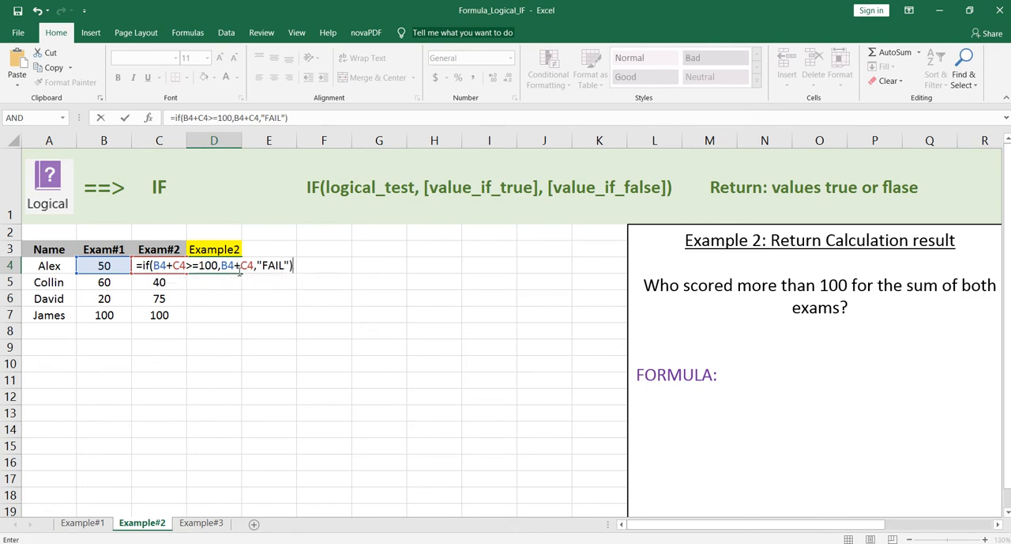
Finish D4's IF formula so it returns B4+C4 when the test is true and "FAIL" otherwise
{"action": "key", "text": "Return"}
Fill the formula in D4 down the Example2 column through D7
{"action": "left_click", "coordinate": [237, 269]}
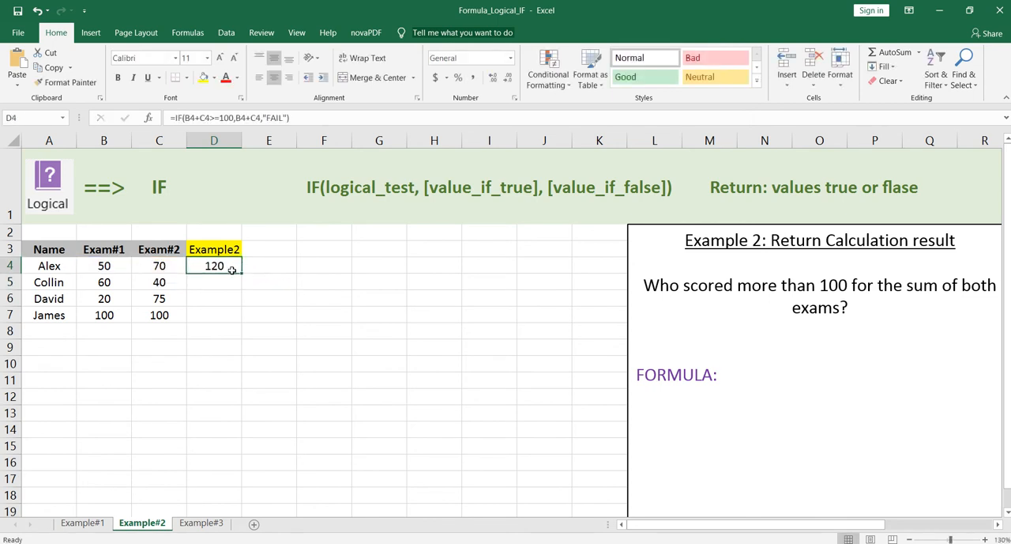
{"action": "left_click_drag", "start_coordinate": [239, 273], "coordinate": [240, 320]}
{"action": "left_click", "coordinate": [282, 277]}
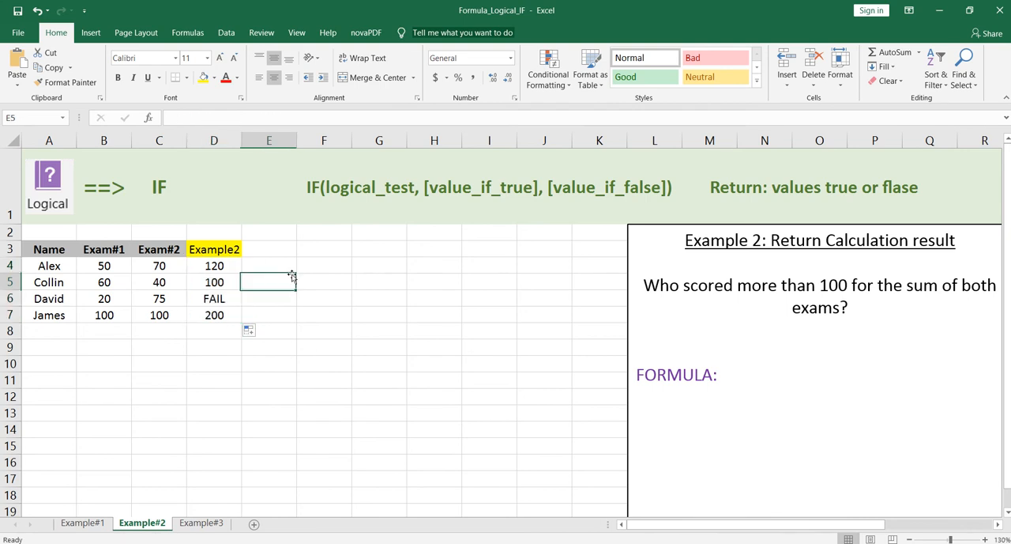
Copy the formula text from D4 and paste it after "FORMULA:" in the Example 2 text box
{"action": "left_click", "coordinate": [215, 266]}
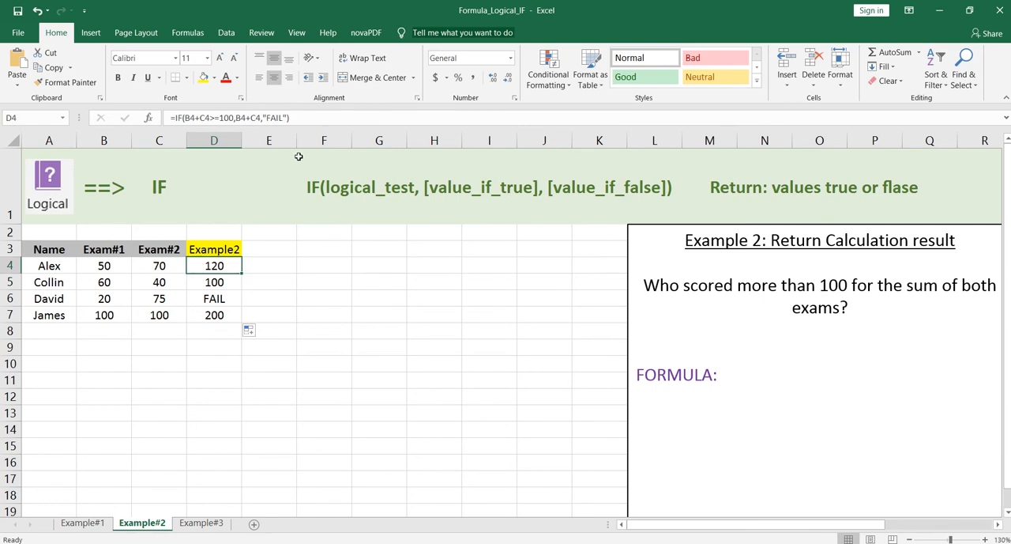
{"action": "left_click", "coordinate": [305, 116]}
{"action": "left_click_drag", "start_coordinate": [306, 117], "coordinate": [170, 117]}
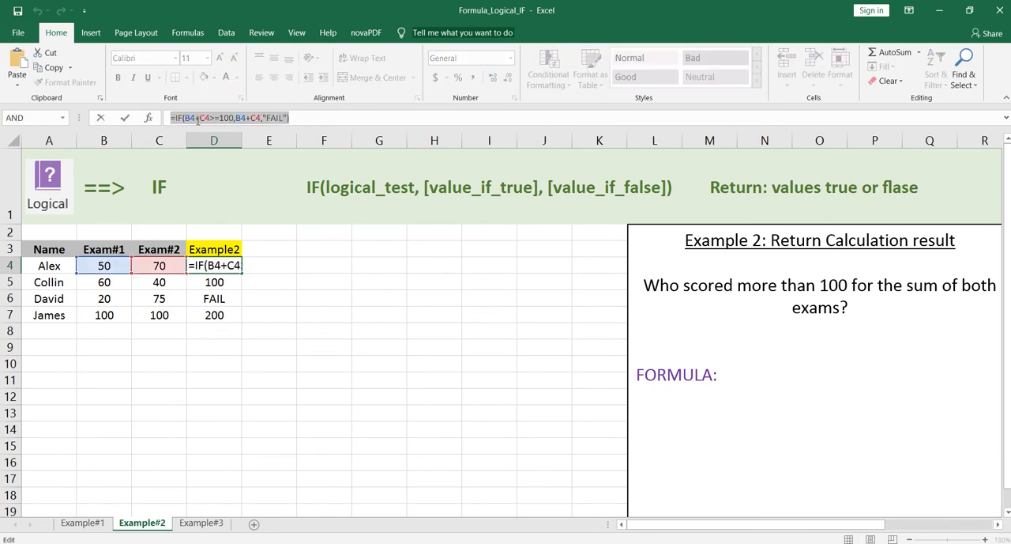
{"action": "right_click", "coordinate": [198, 124]}
{"action": "left_click", "coordinate": [227, 145]}
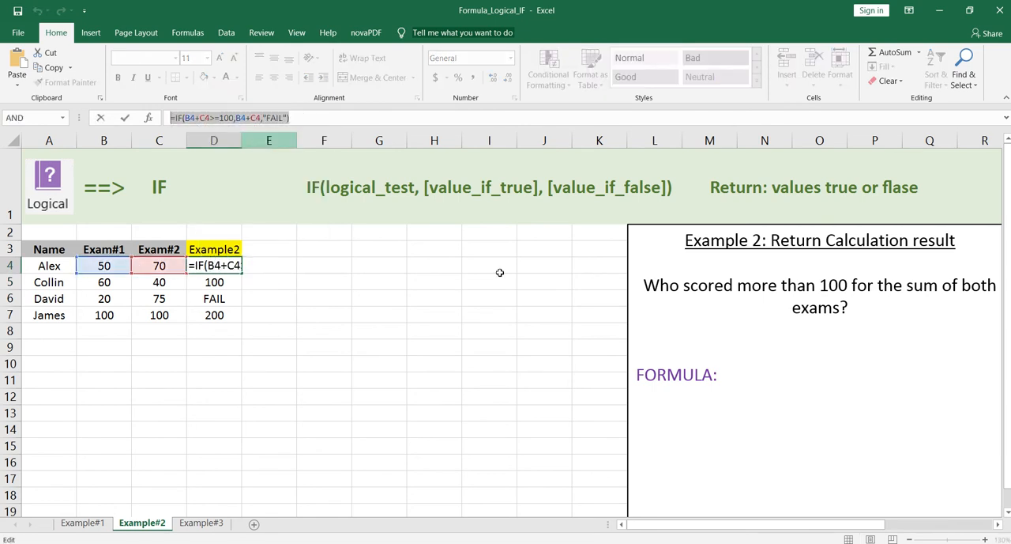
{"action": "left_click", "coordinate": [766, 372]}
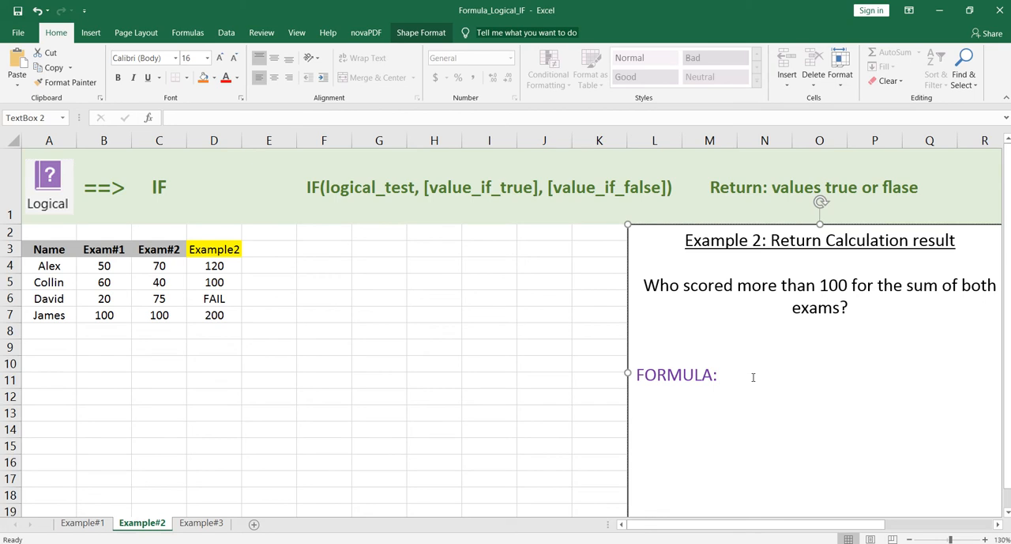
{"action": "key", "text": "ctrl+v"}
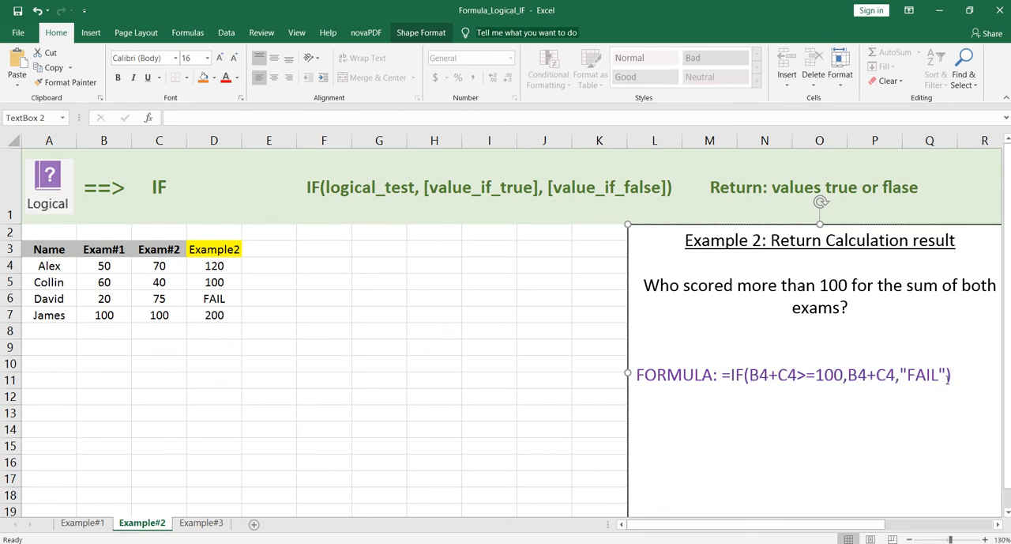
On the Example#3 sheet, begin an IF formula in C4 that returns "F" when B4<60
{"action": "left_click", "coordinate": [199, 523]}
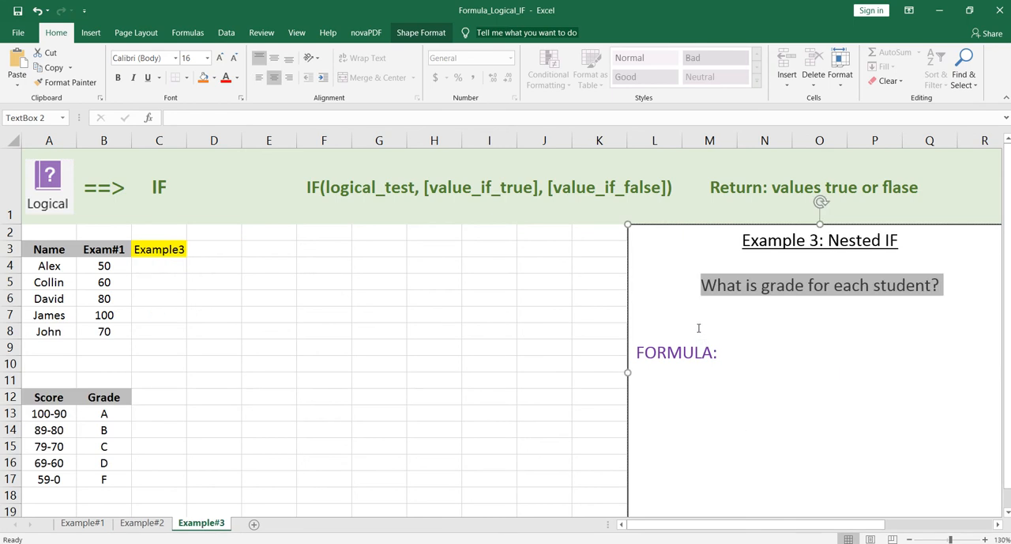
{"action": "left_click", "coordinate": [171, 269]}
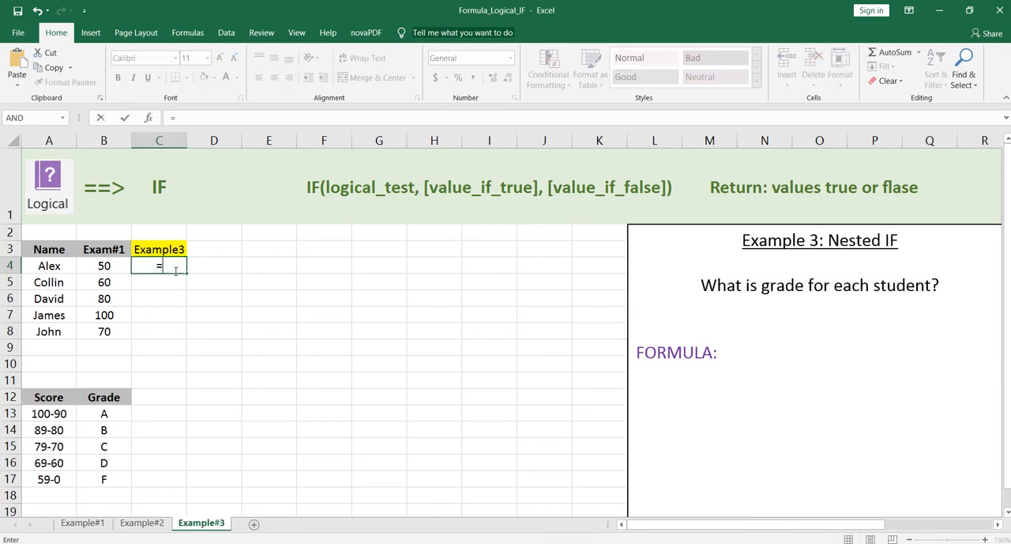
{"action": "type", "text": "=if()"}
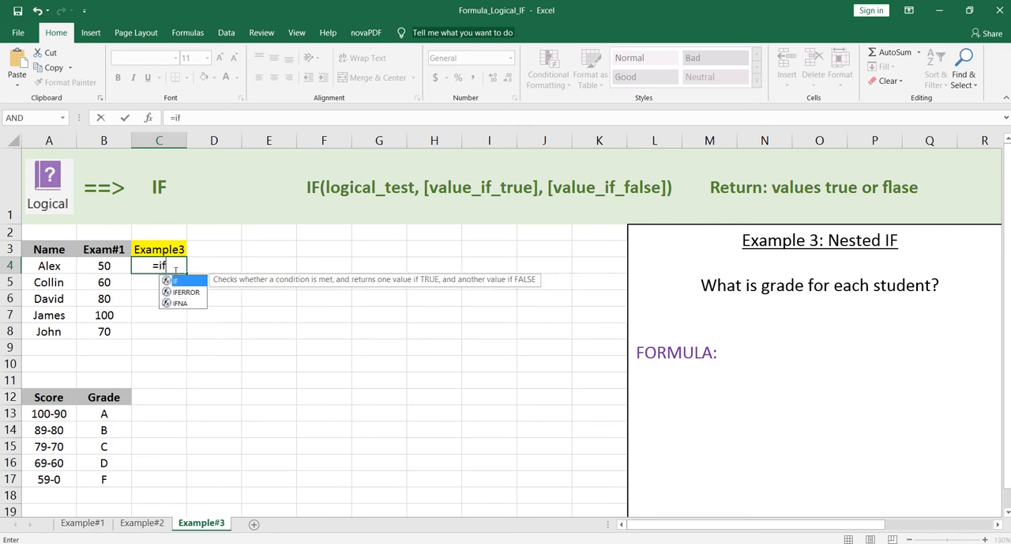
{"action": "left_click", "coordinate": [182, 116]}
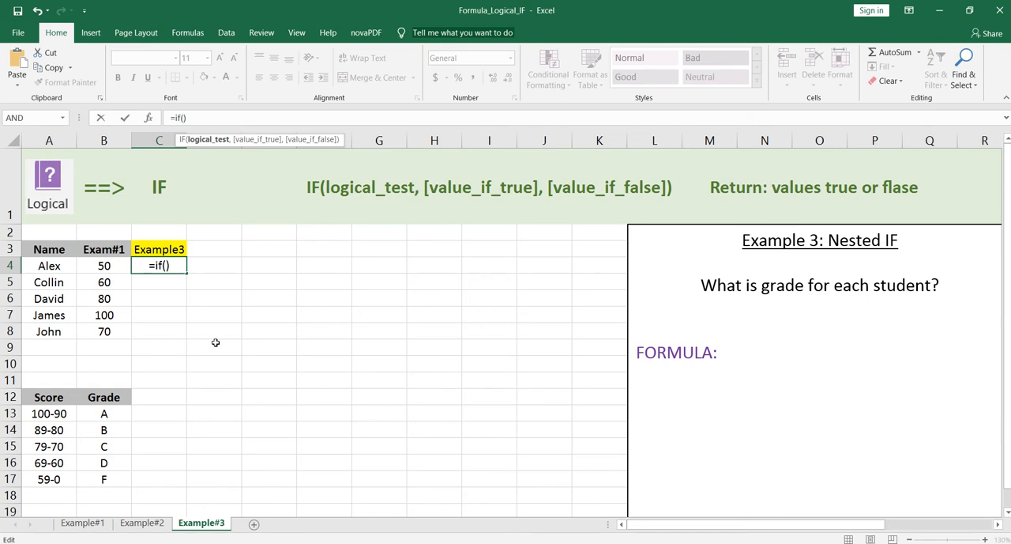
{"action": "type", "text": "B4"}
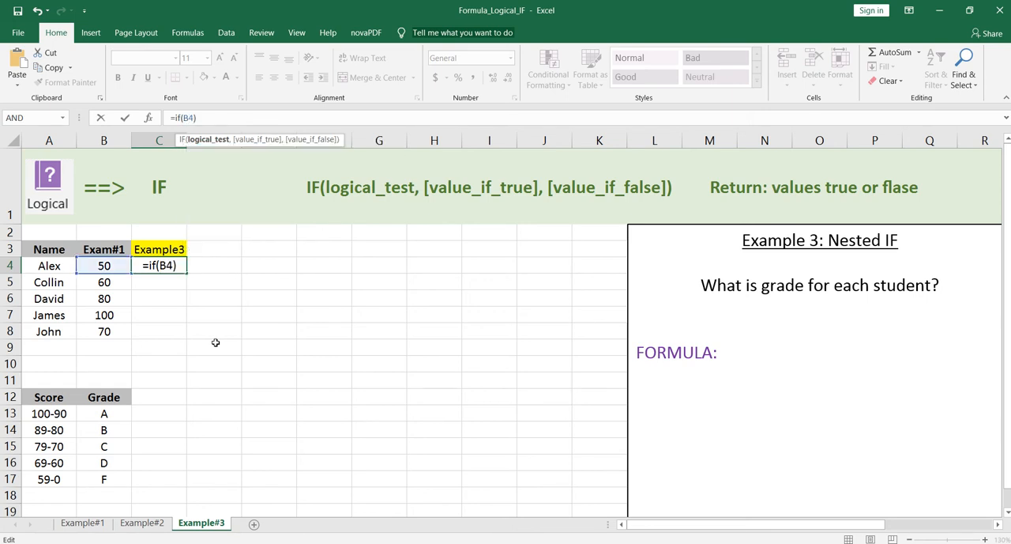
{"action": "type", "text": ",60"}
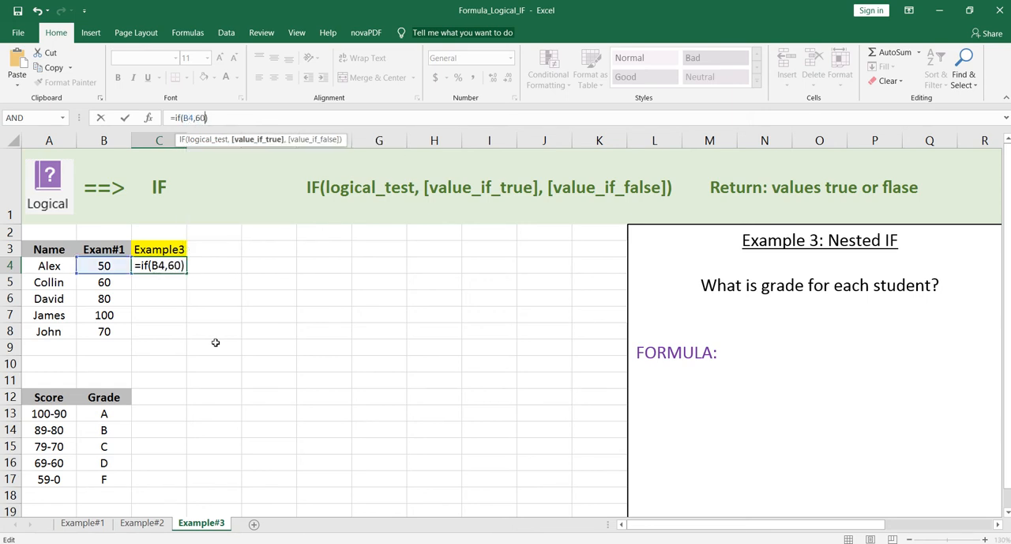
{"action": "key", "text": "BackSpace"}
{"action": "key", "text": "BackSpace"}
{"action": "key", "text": "BackSpace"}
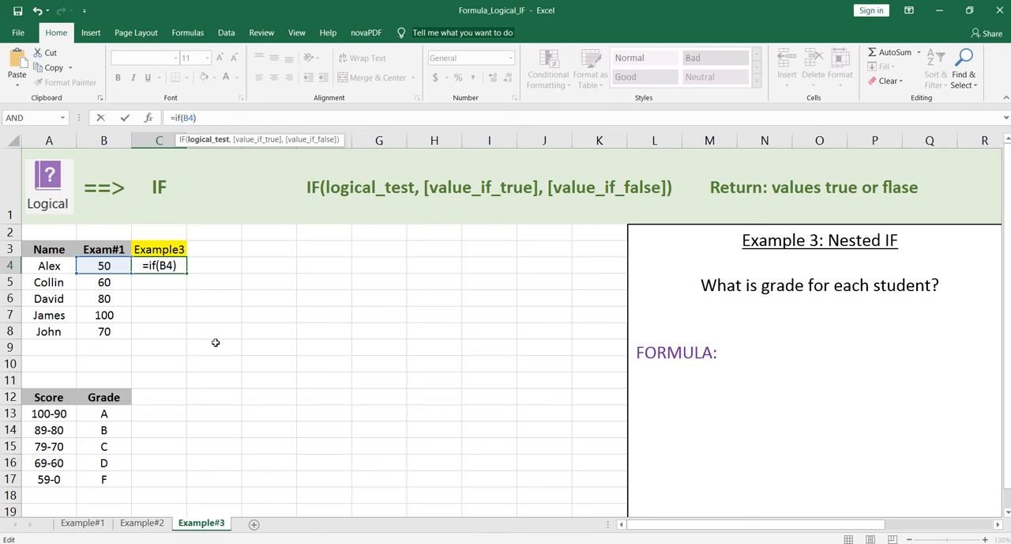
{"action": "type", "text": "<60"}
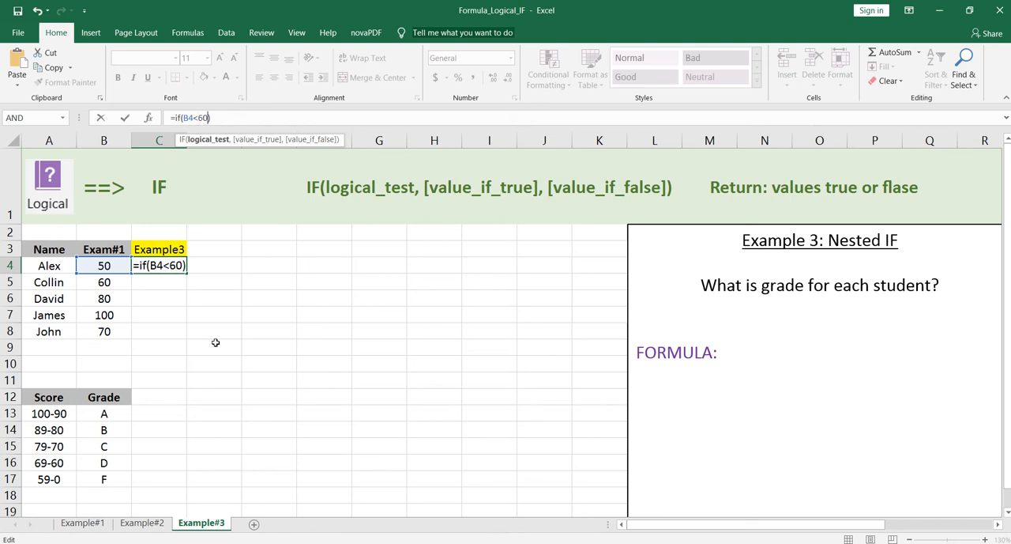
{"action": "type", "text": ",\""}
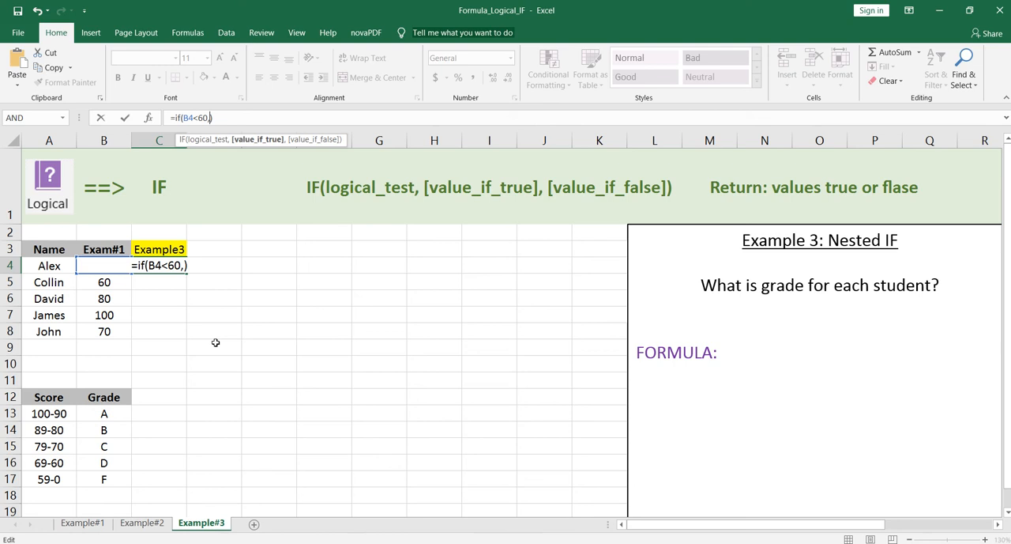
{"action": "type", "text": "F\""}
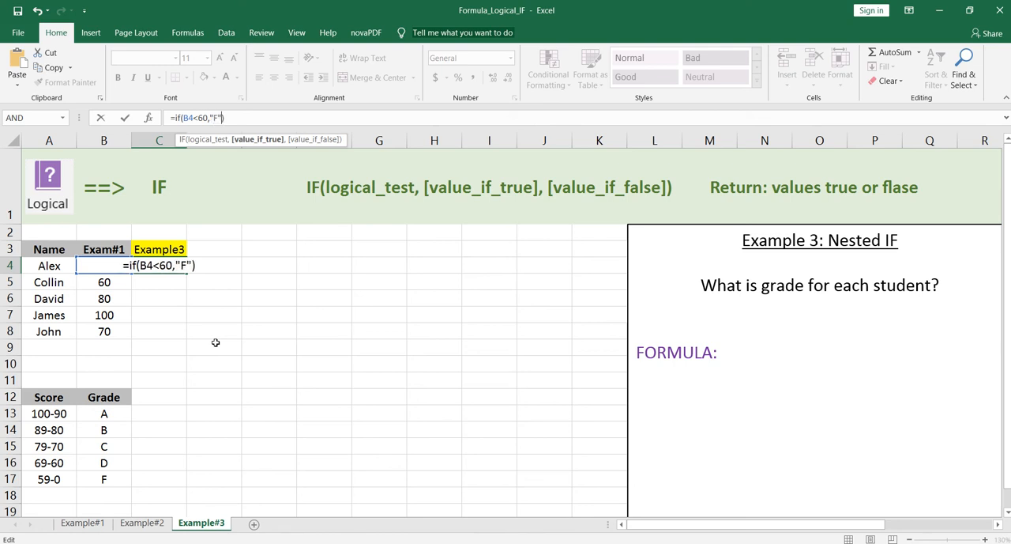
{"action": "type", "text": ","}
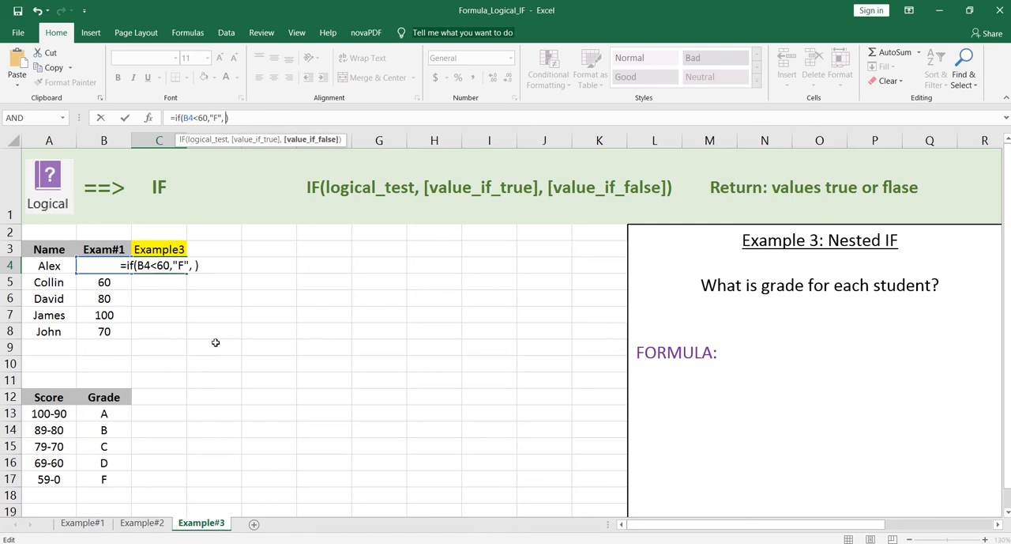
{"action": "type", "text": " if()"}
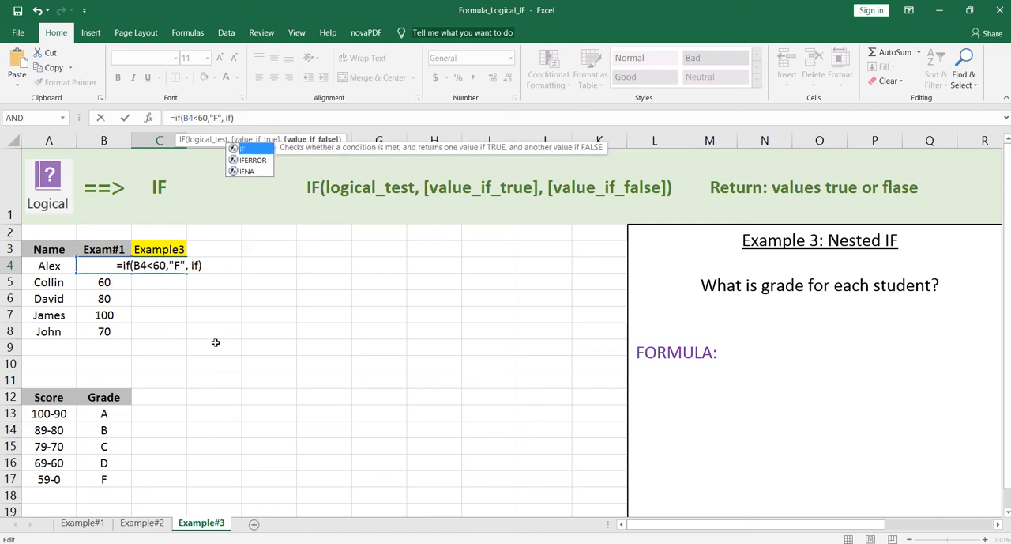
Nest a second IF as the value-if-false argument in C4's formula, returning "D" when B4<70
{"action": "left_click", "coordinate": [235, 117]}
{"action": "type", "text": "B"}
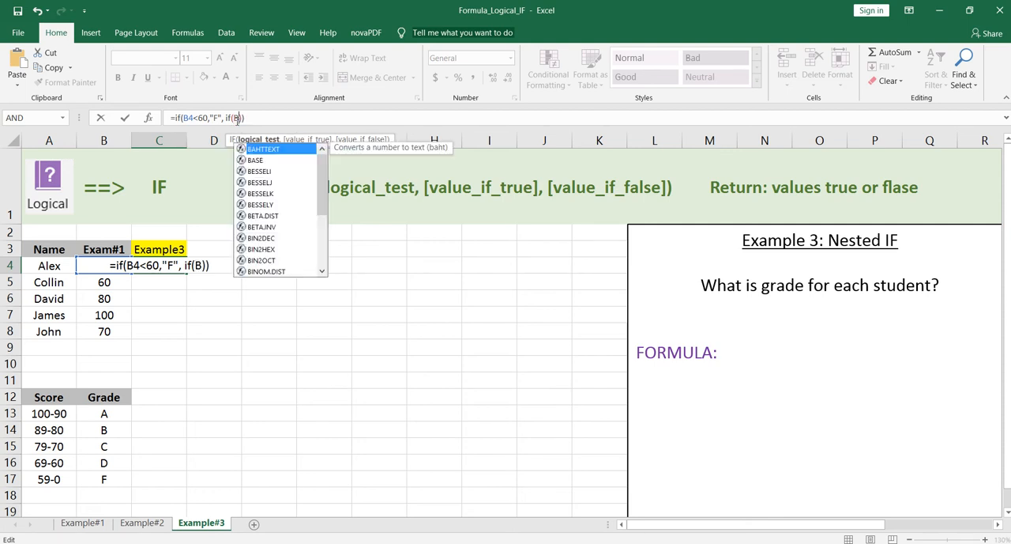
{"action": "type", "text": "4"}
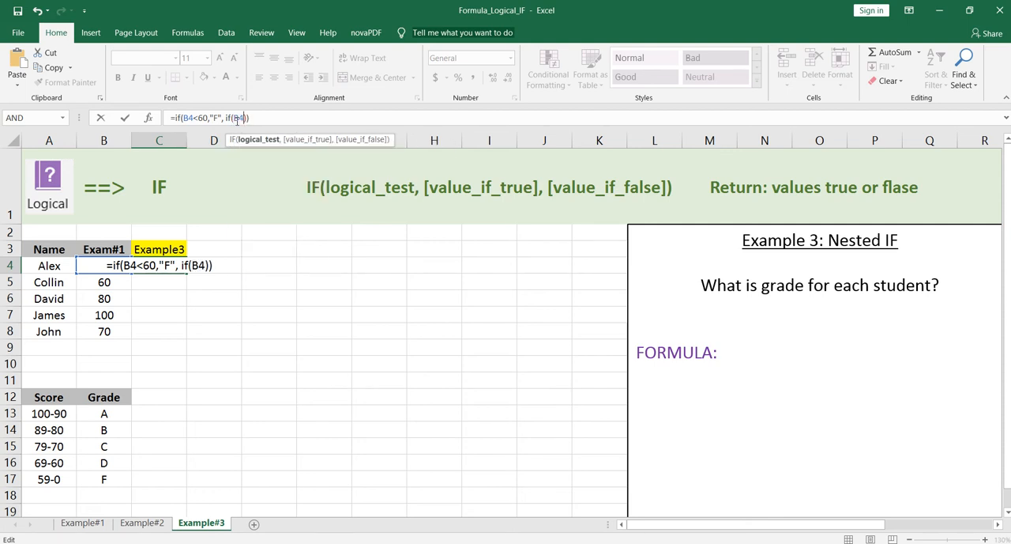
{"action": "type", "text": "<"}
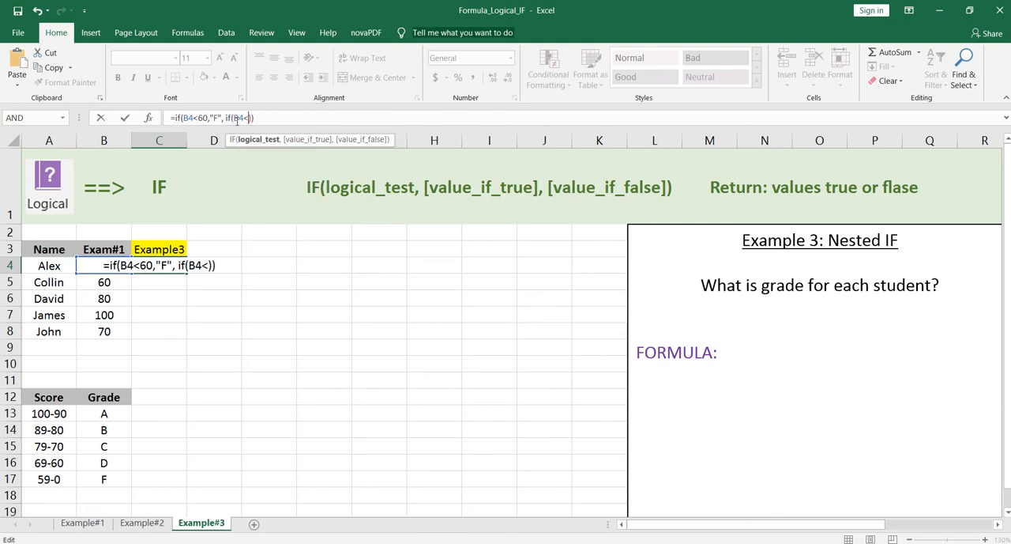
{"action": "type", "text": "7-"}
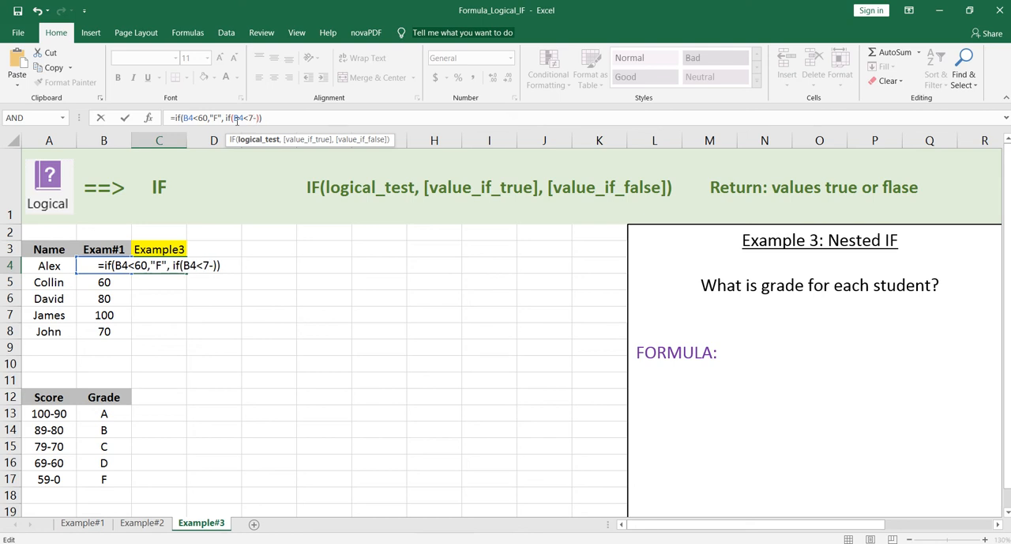
{"action": "key", "text": "BackSpace"}
{"action": "type", "text": "0"}
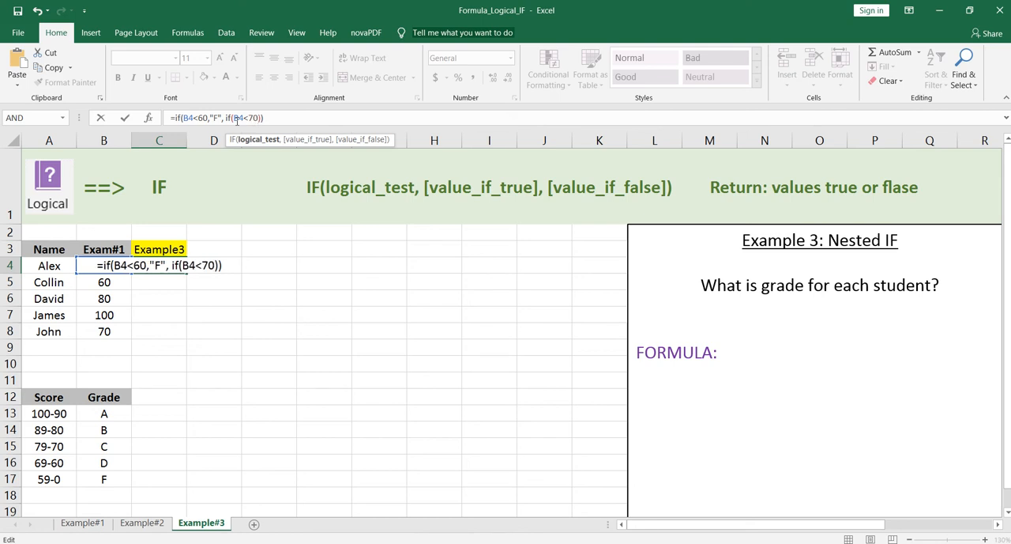
{"action": "type", "text": ", \""}
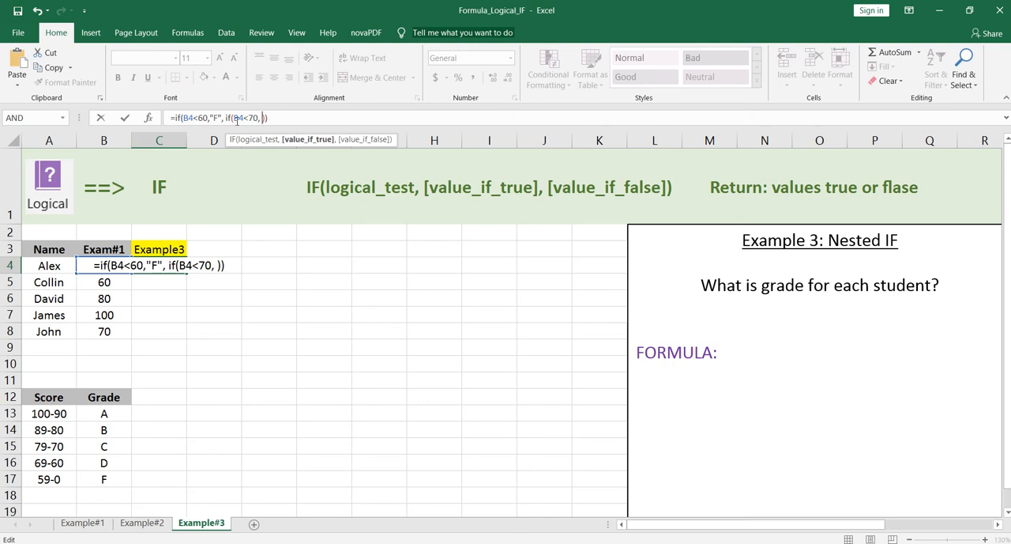
{"action": "type", "text": "D\""}
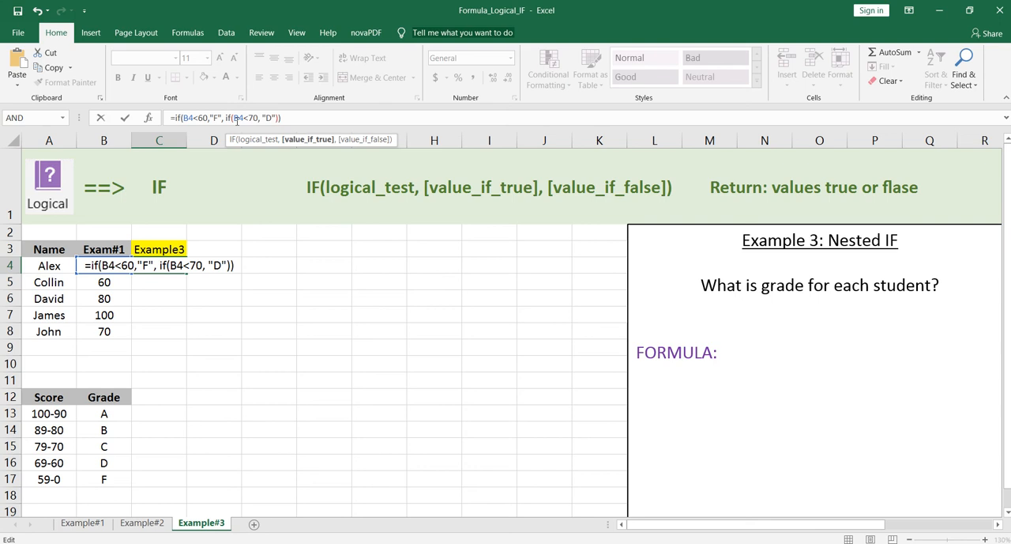
{"action": "type", "text": ", if"}
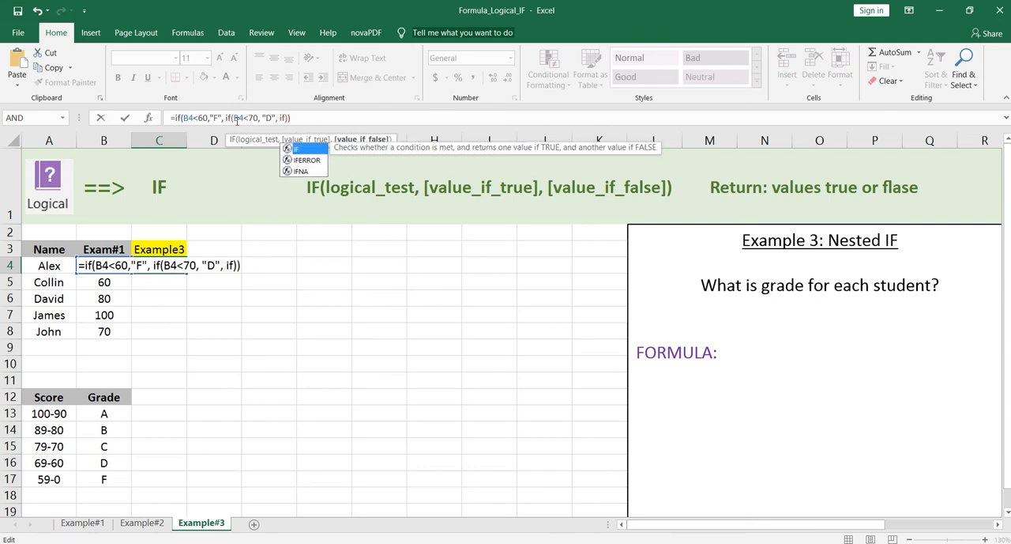
{"action": "type", "text": "()"}
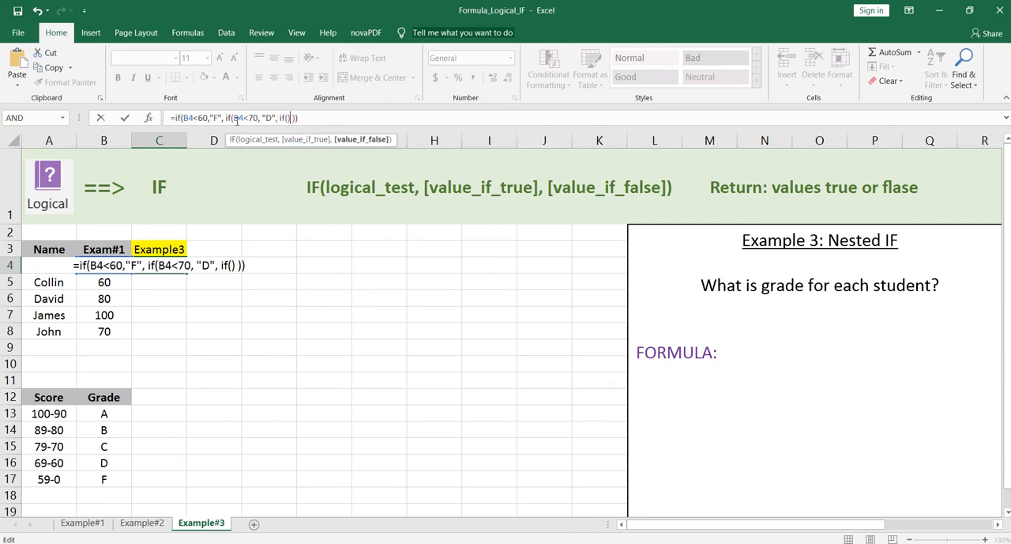
Nest a third IF inside the second one in C4's formula, returning "C" when B4<80
{"action": "key", "text": "Left"}
{"action": "key", "text": "Left"}
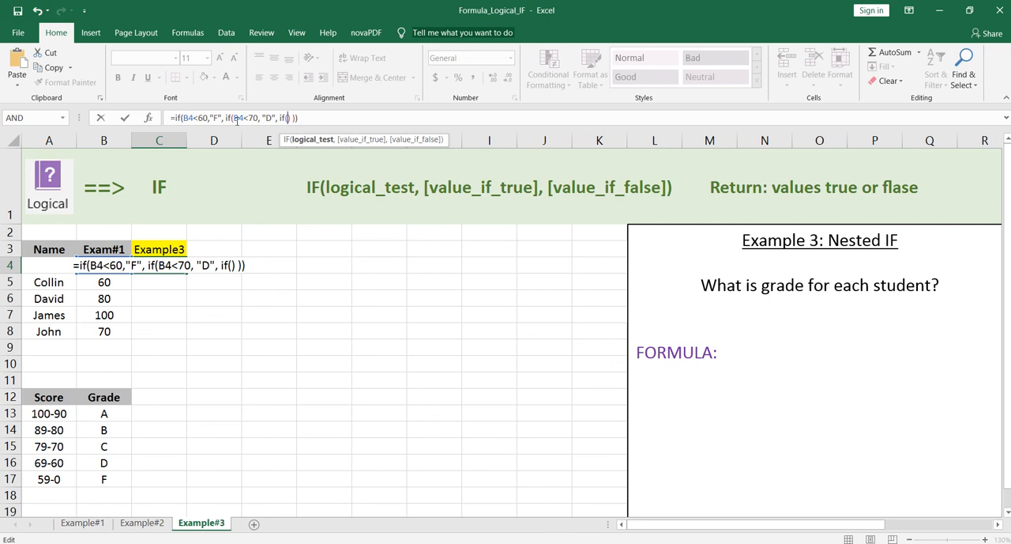
{"action": "type", "text": "B4"}
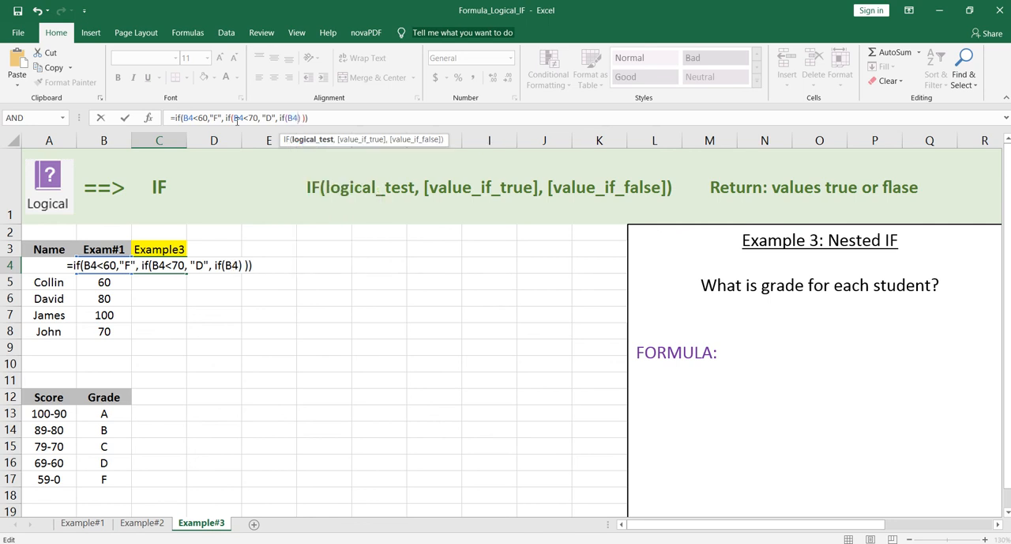
{"action": "type", "text": "<"}
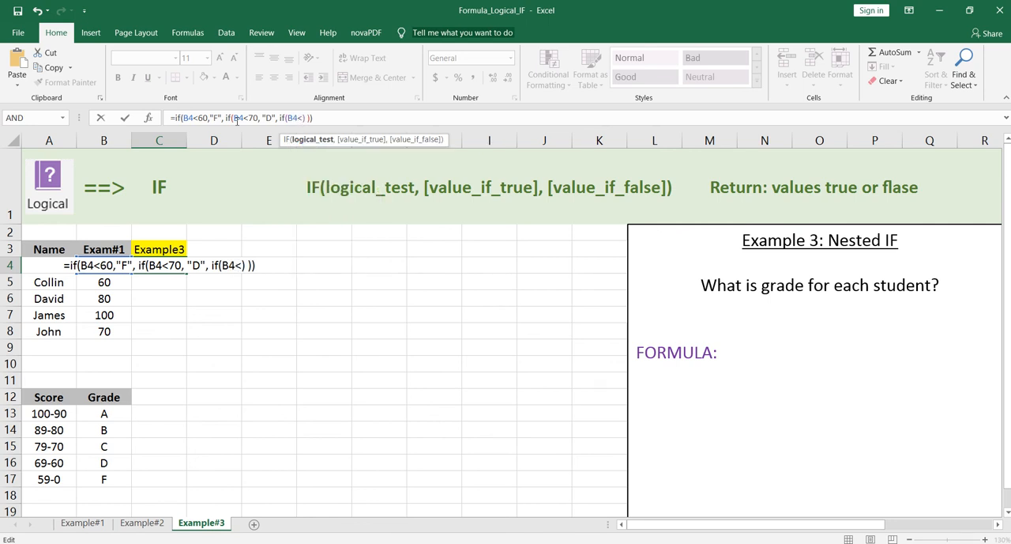
{"action": "type", "text": "8-"}
{"action": "key", "text": "BackSpace"}
{"action": "type", "text": "0"}
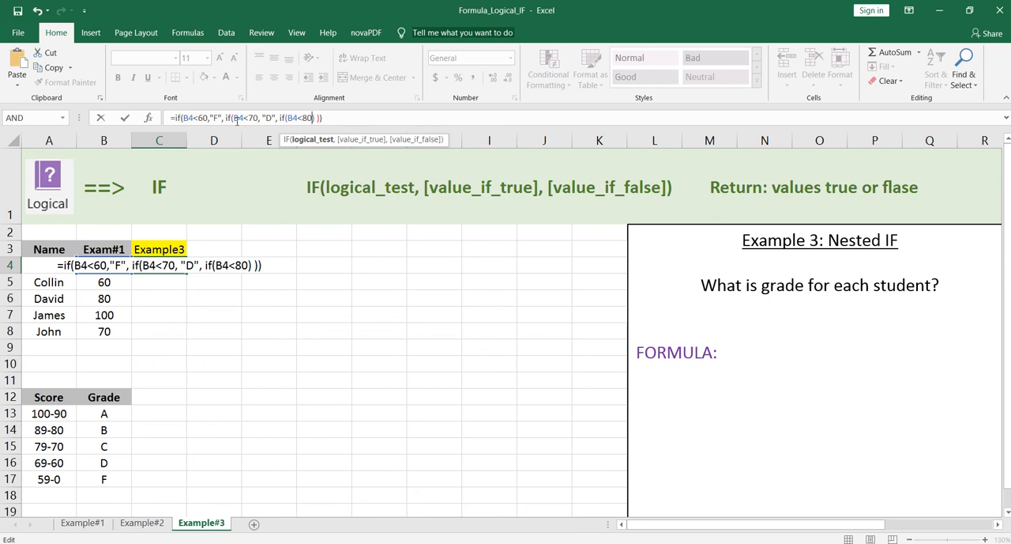
{"action": "type", "text": ", "}
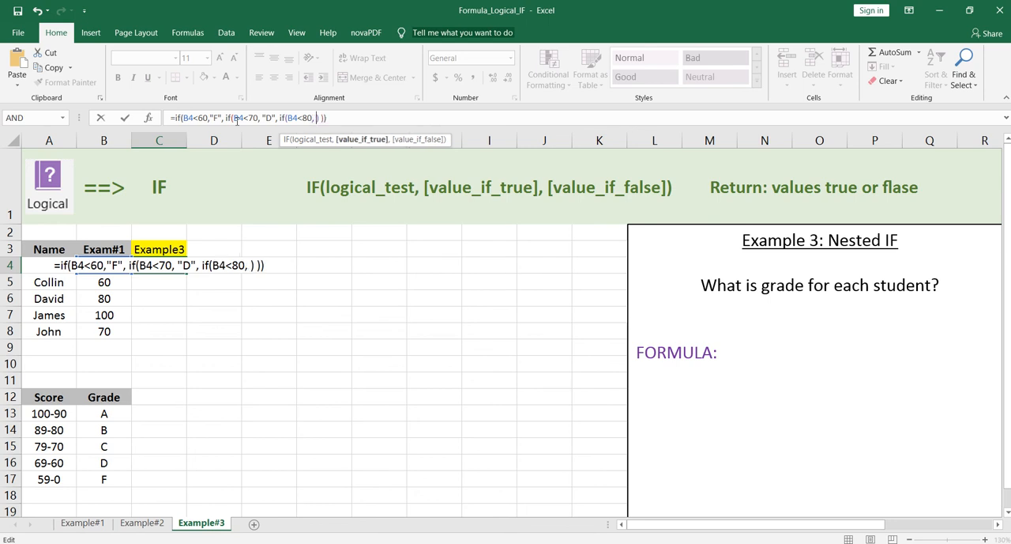
{"action": "type", "text": "\" "}
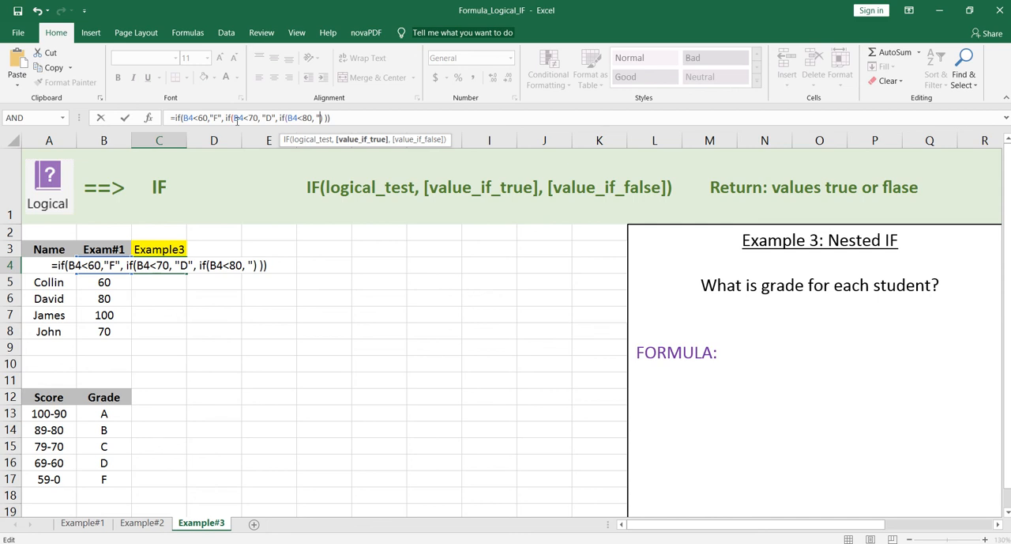
{"action": "type", "text": "C\""}
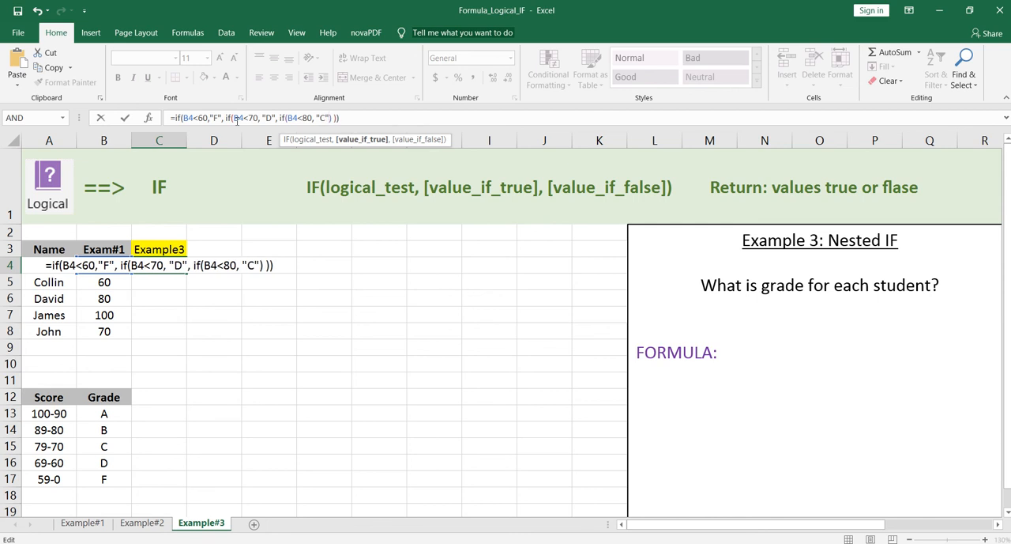
{"action": "type", "text": ", if"}
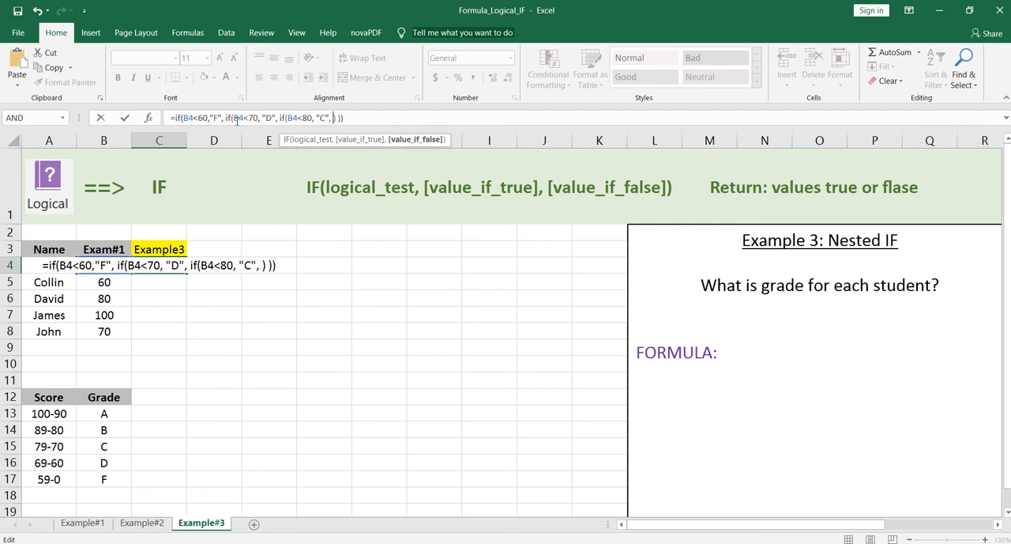
{"action": "type", "text": "()"}
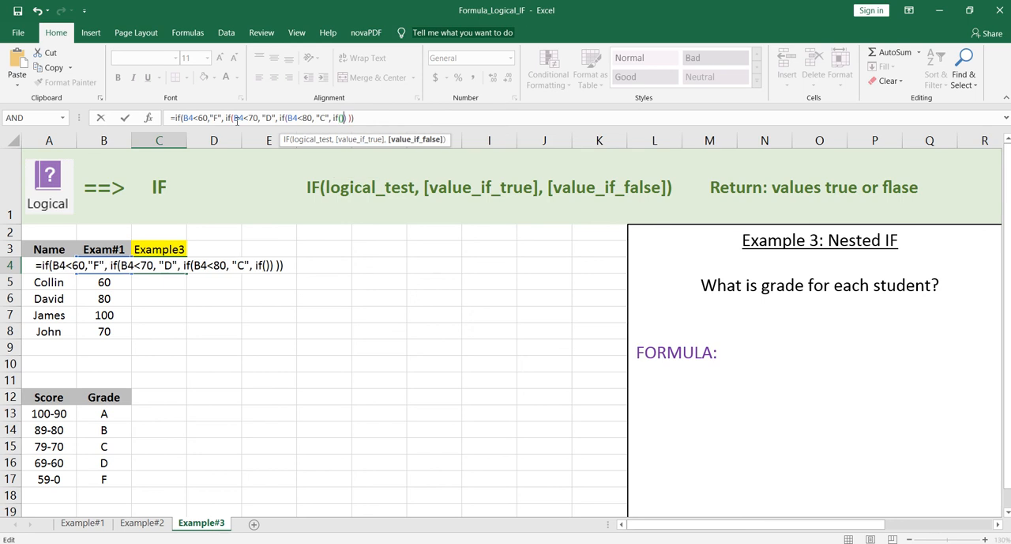
Complete C4's formula with a fourth nested IF that returns "B" when B4<90 and "A" otherwise
{"action": "key", "text": "Left"}
{"action": "key", "text": "Left"}
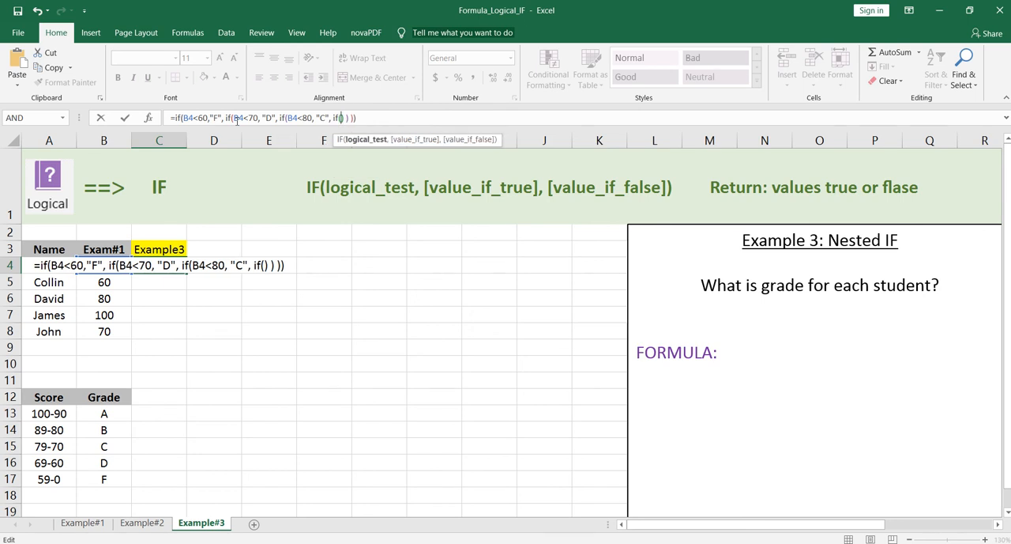
{"action": "type", "text": "B"}
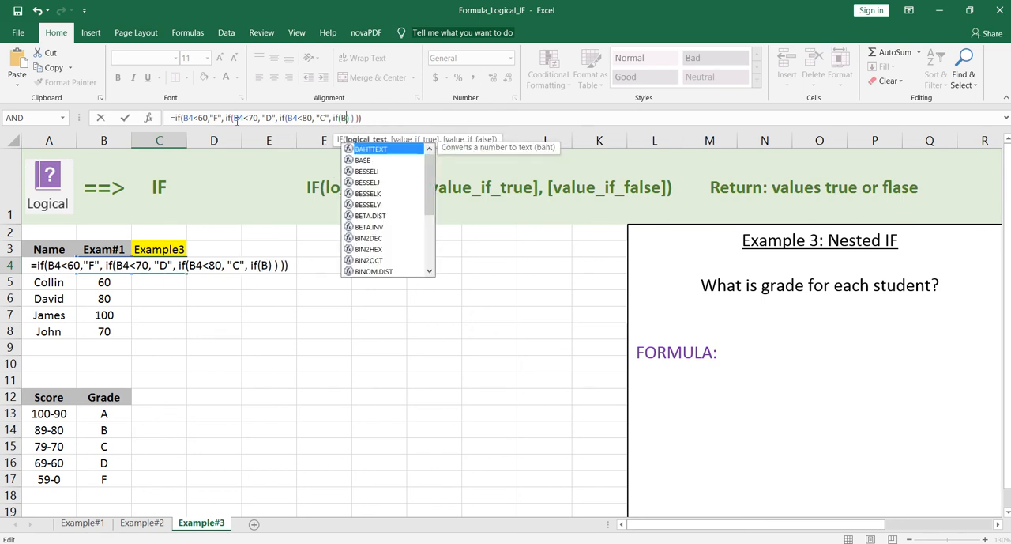
{"action": "type", "text": "4"}
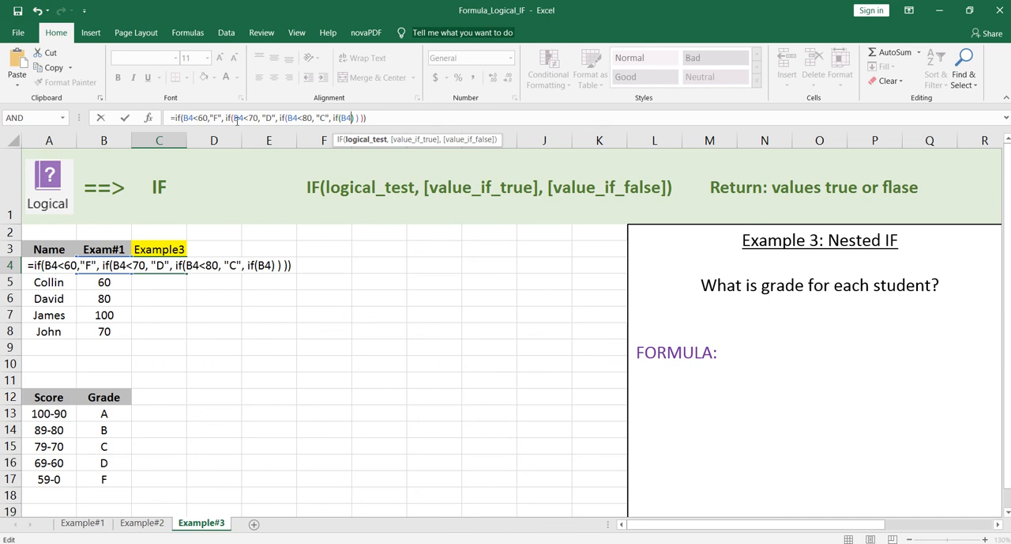
{"action": "type", "text": "<"}
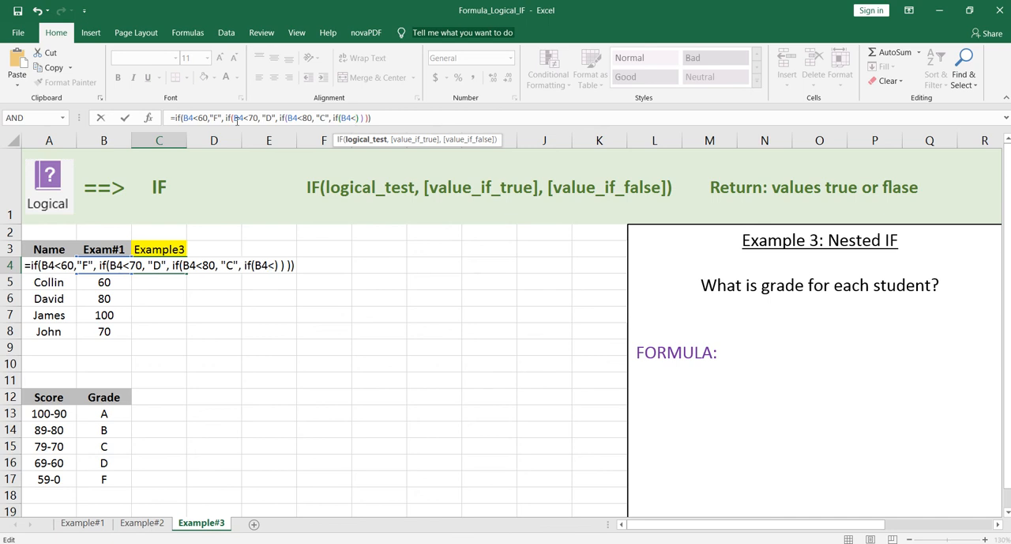
{"action": "type", "text": "90"}
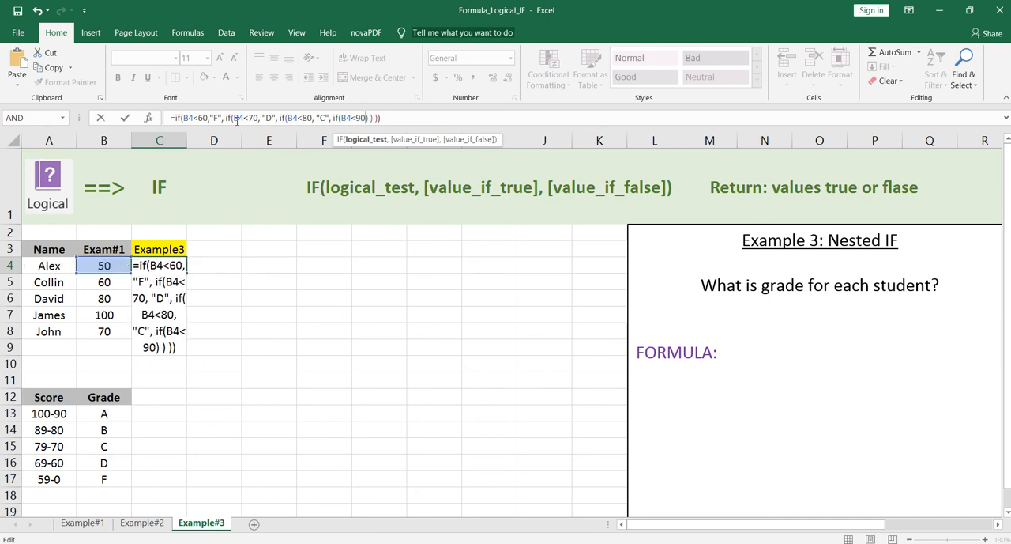
{"action": "type", "text": " ,"}
{"action": "type", "text": "\""}
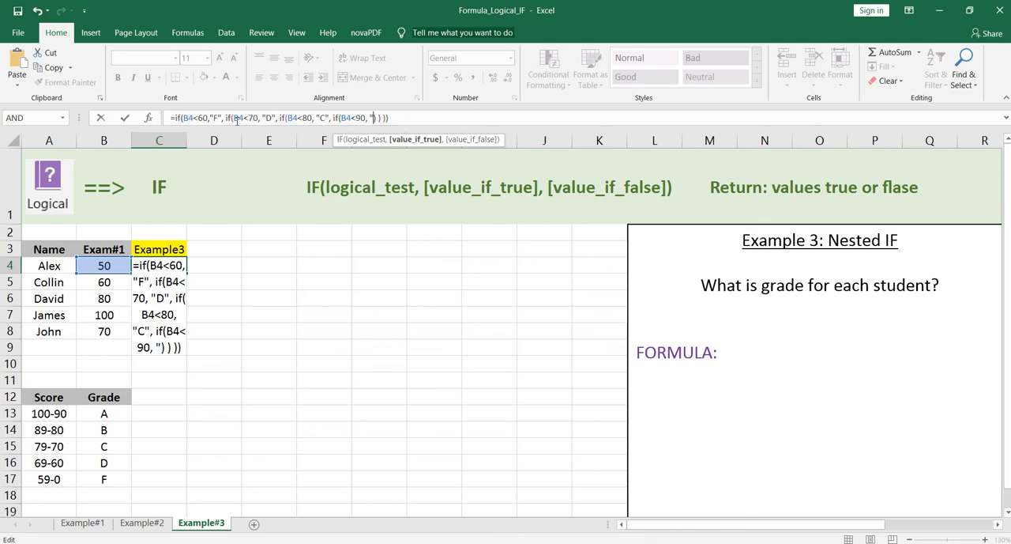
{"action": "type", "text": "B\""}
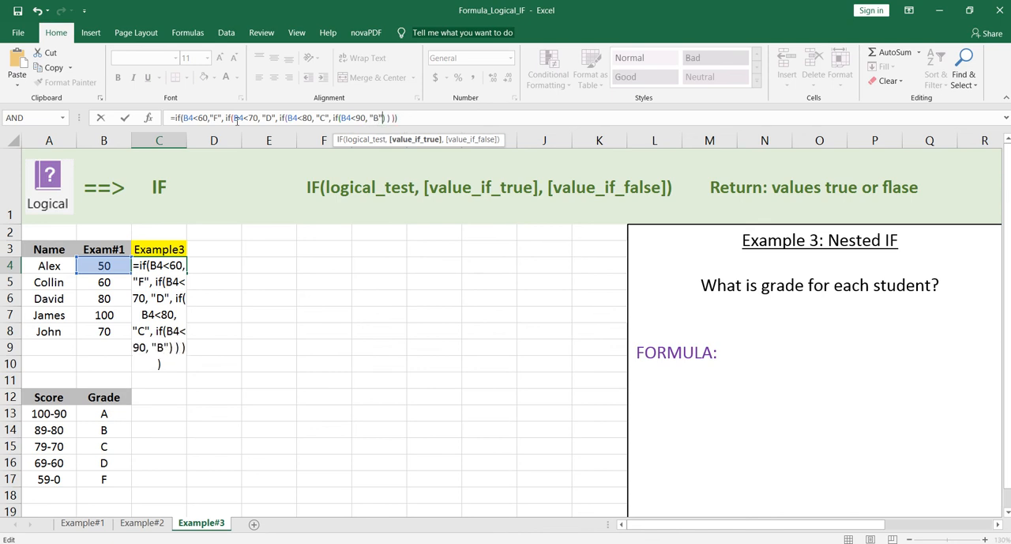
{"action": "type", "text": ", \"A\""}
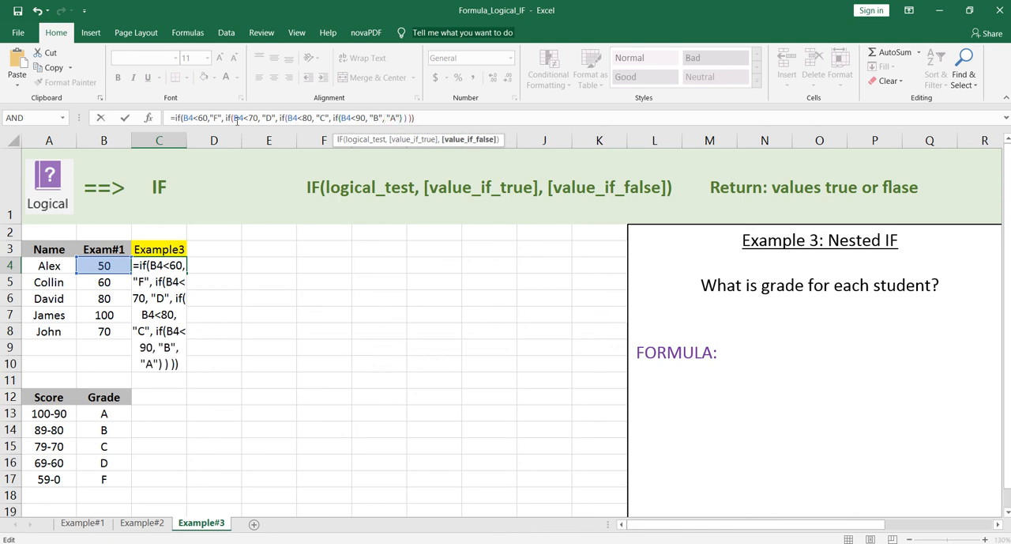
{"action": "key", "text": "Return"}
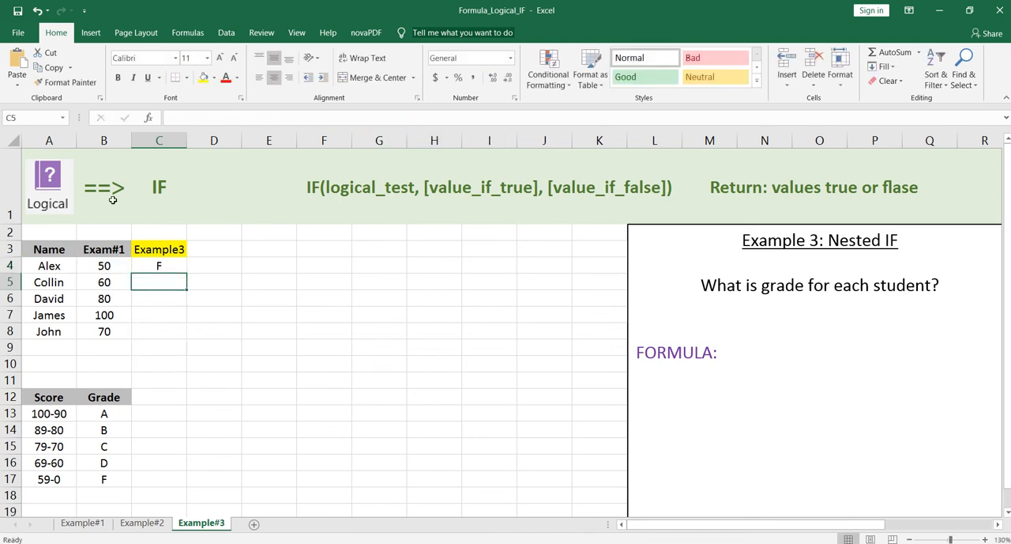
Fill the nested IF formula in C4 down the Example3 column through C8
{"action": "left_click", "coordinate": [175, 268]}
{"action": "left_click_drag", "start_coordinate": [188, 272], "coordinate": [189, 339]}
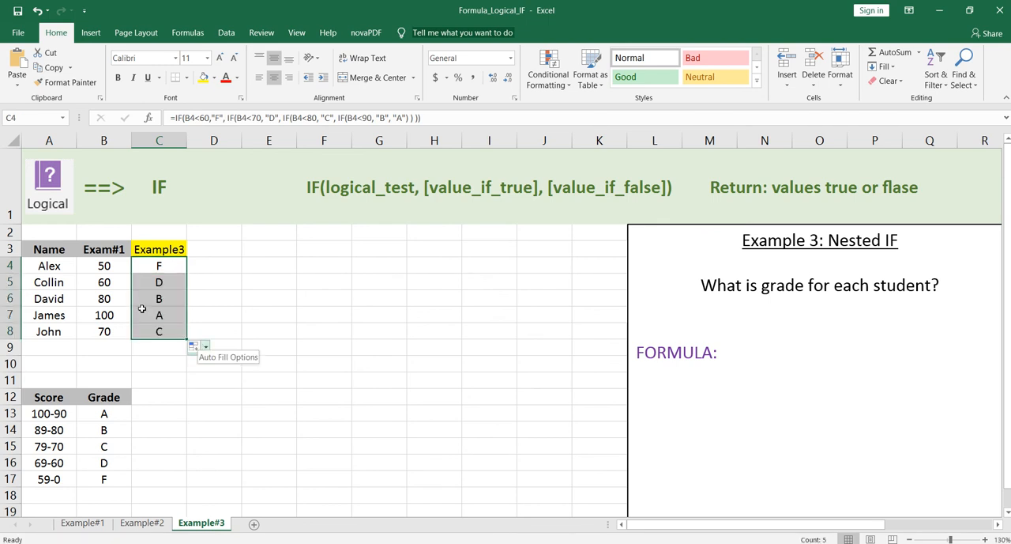